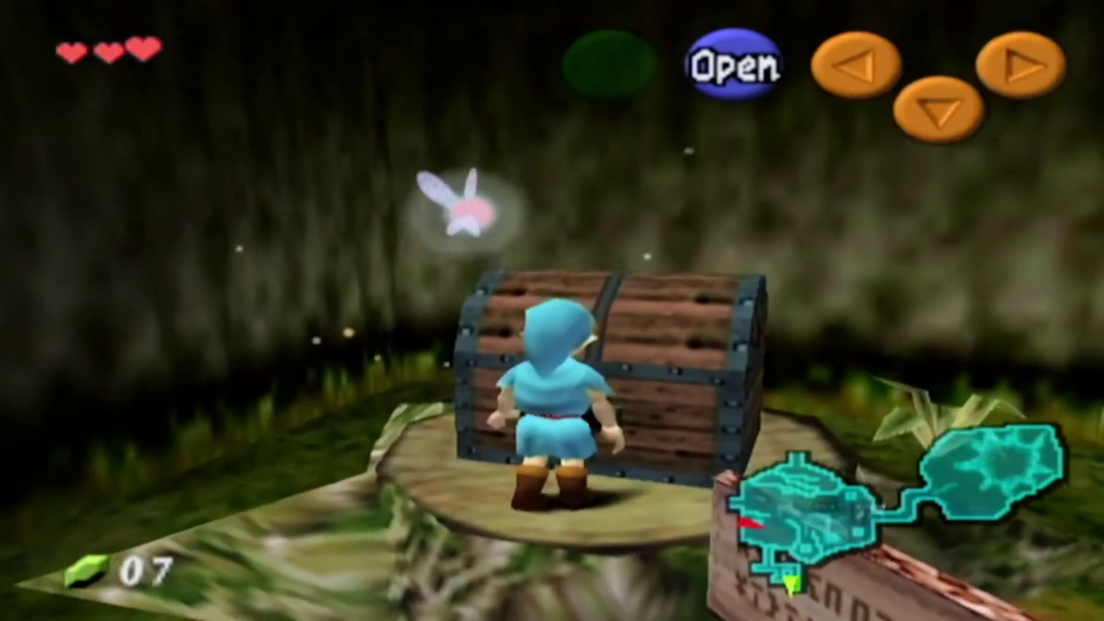
key(x)
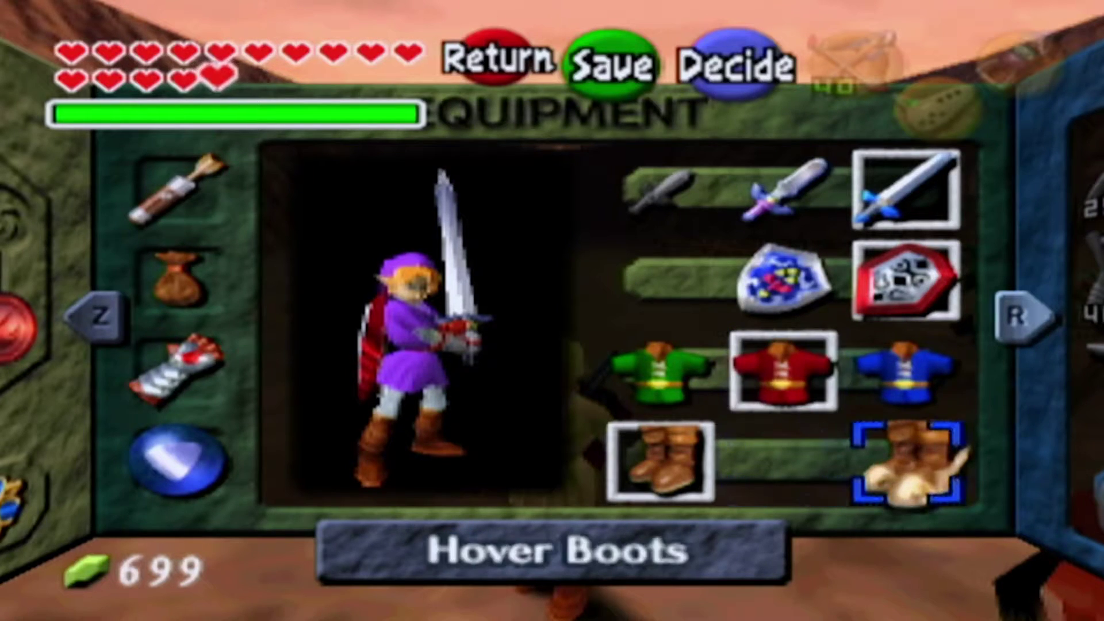
key(Left)
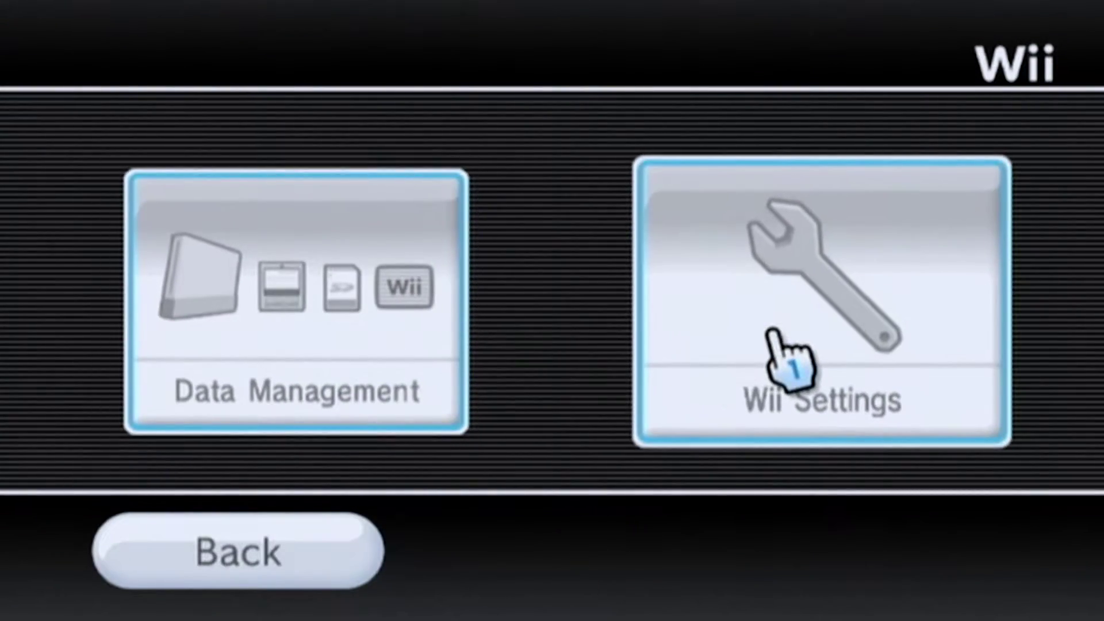
Open the Wii's Internet connection settings and start changing the settings of Connection 1
click(780, 345)
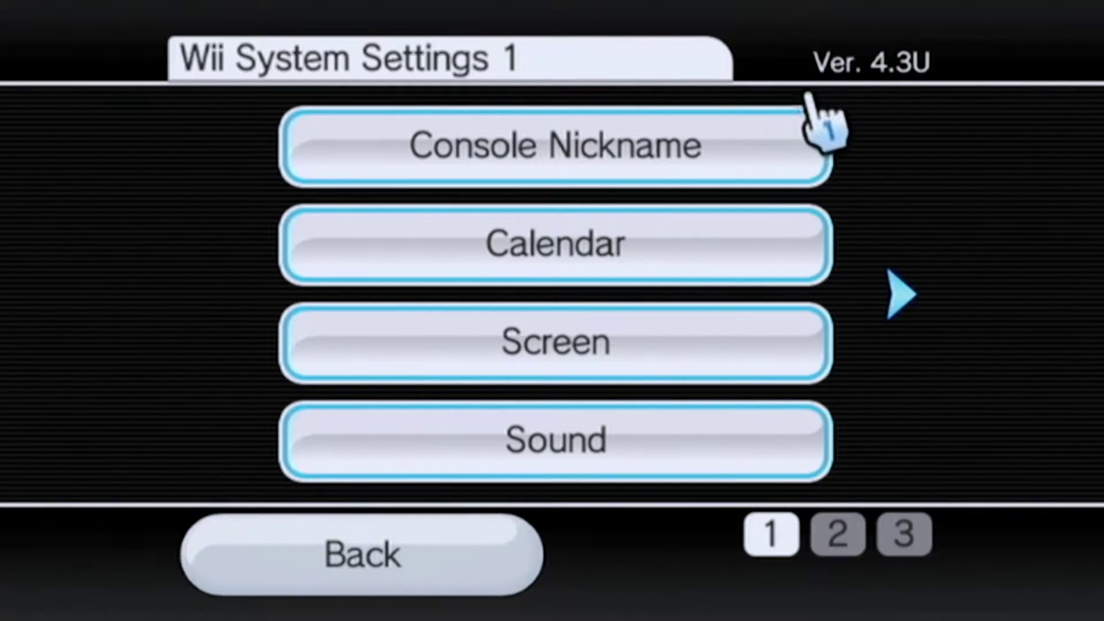
click(902, 294)
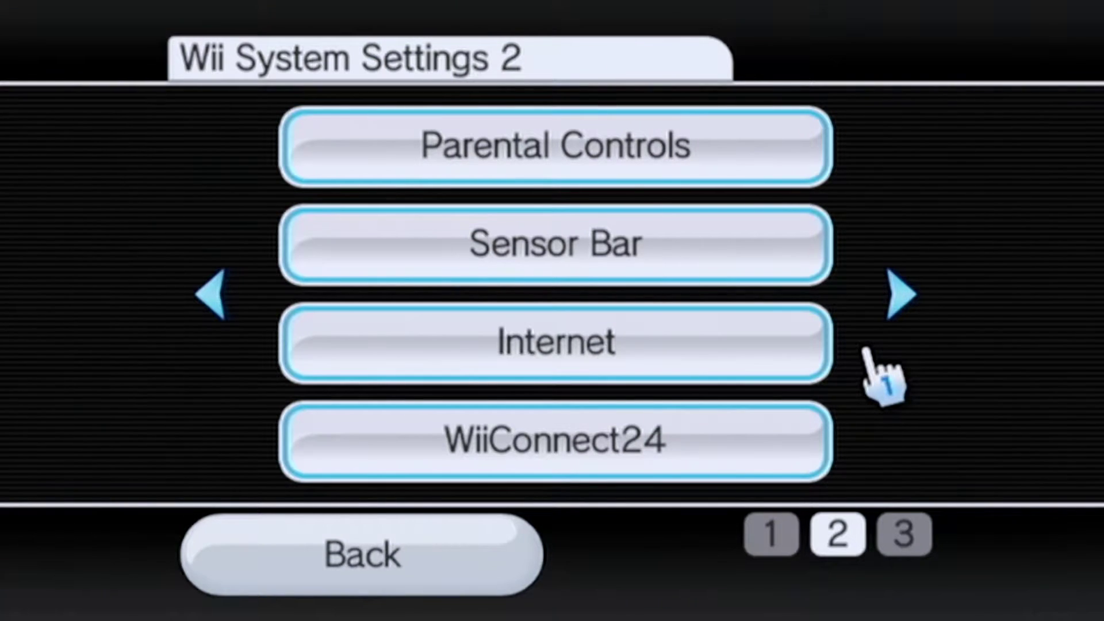
click(722, 324)
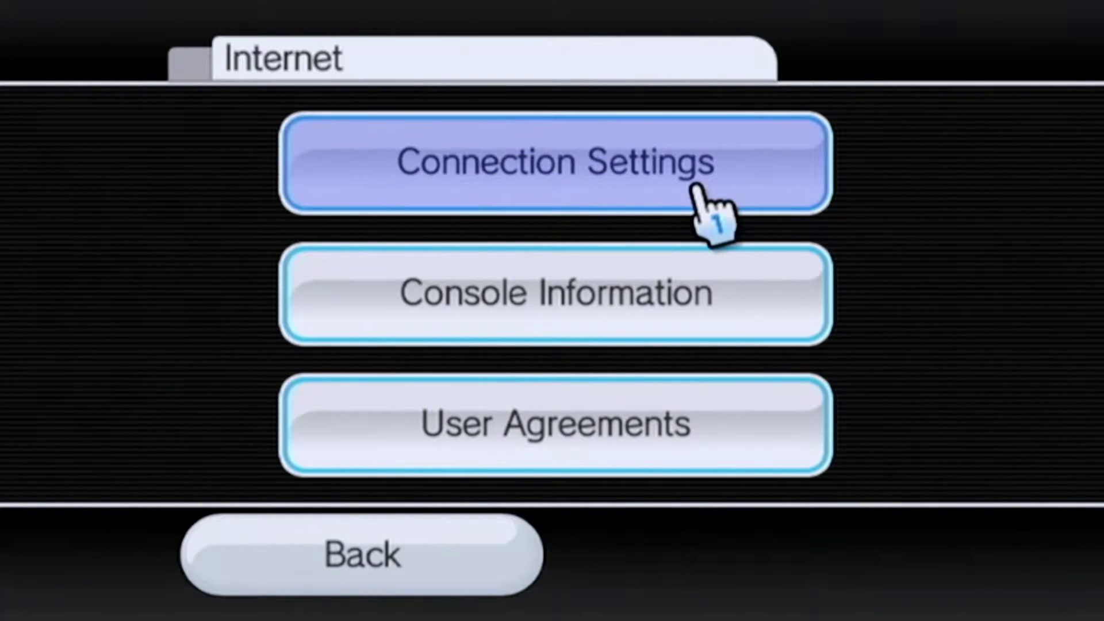
click(697, 187)
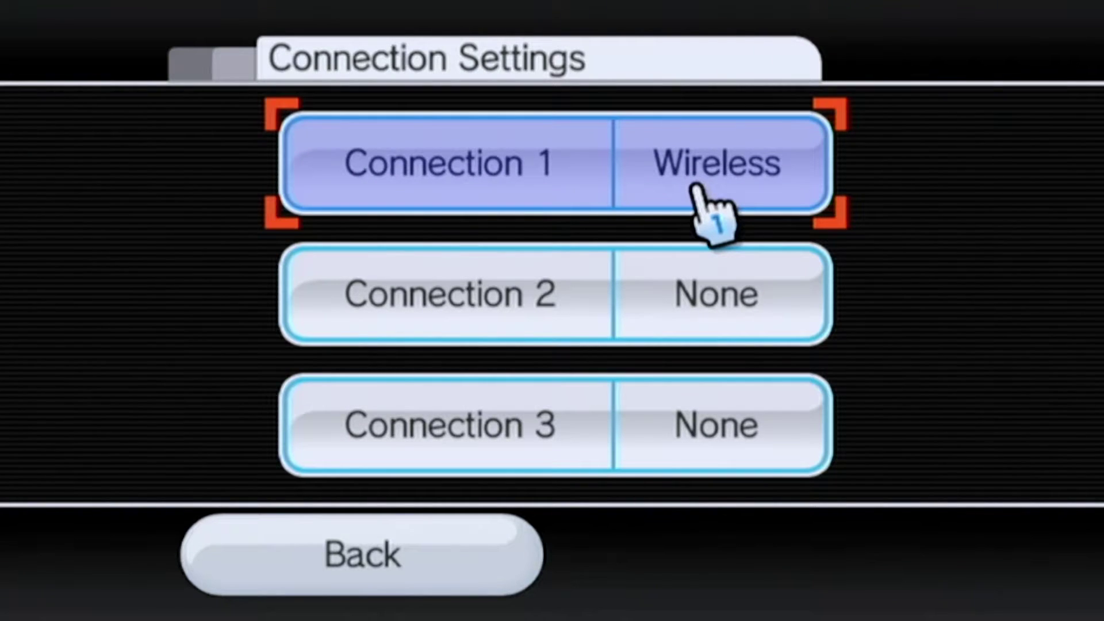
click(610, 190)
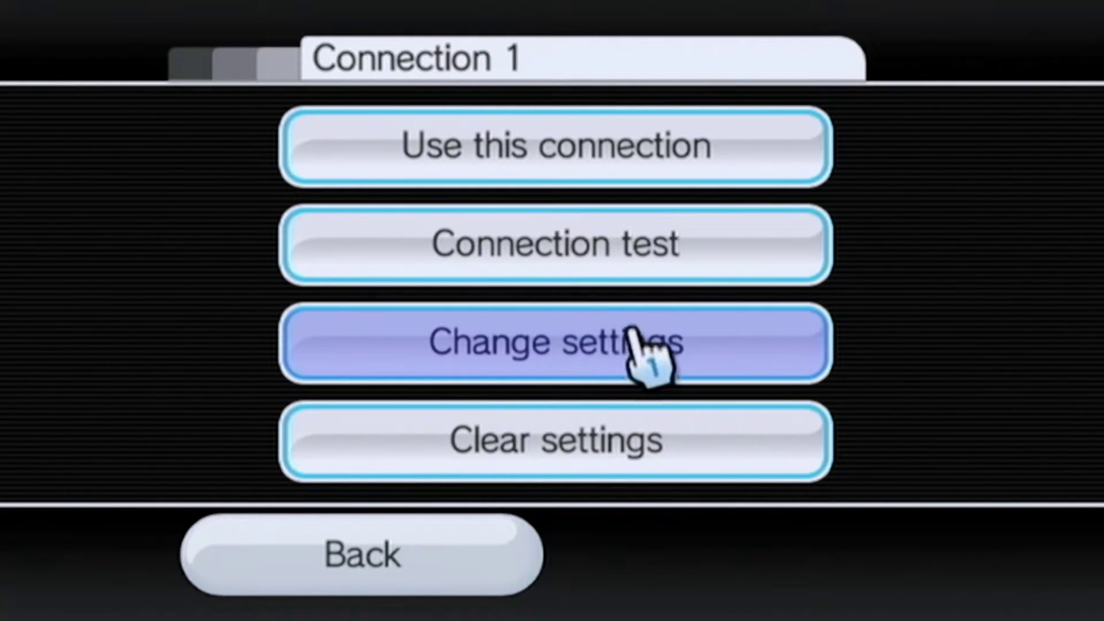
click(649, 340)
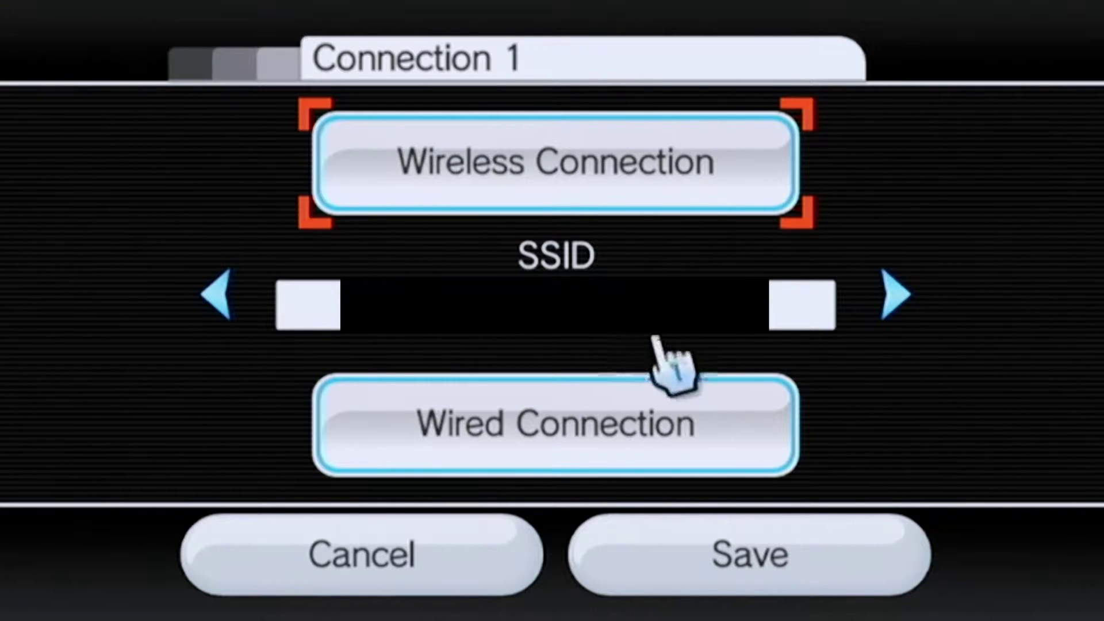
Turn off Auto-Obtain DNS for Connection 1, set primary DNS 97.74.103.14 and secondary DNS 173.201.71.14, and save with a connection test
click(894, 299)
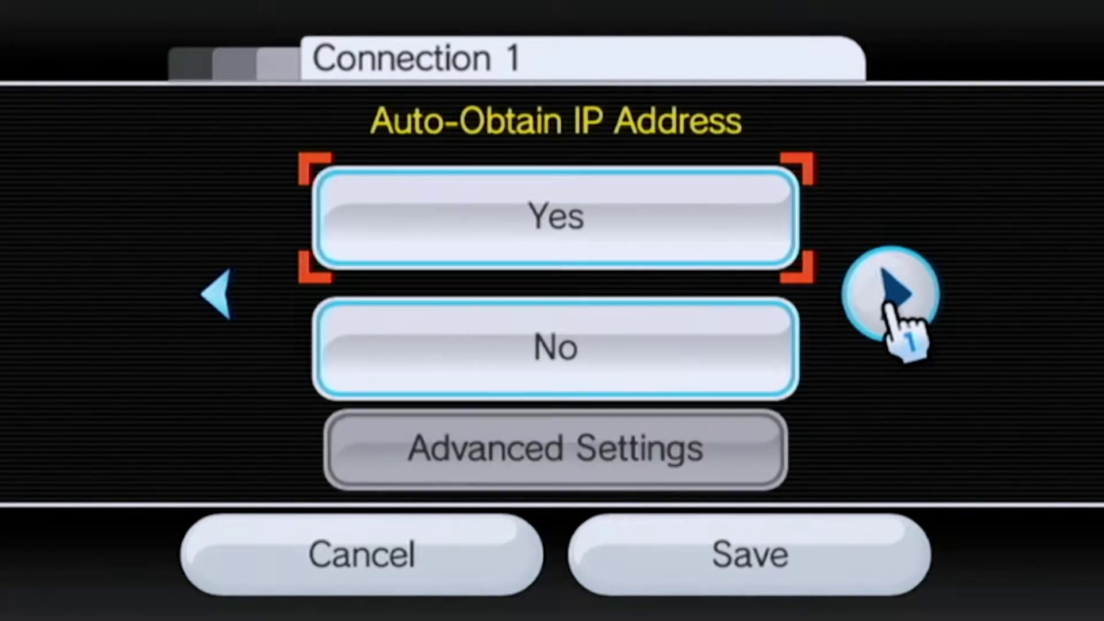
click(891, 302)
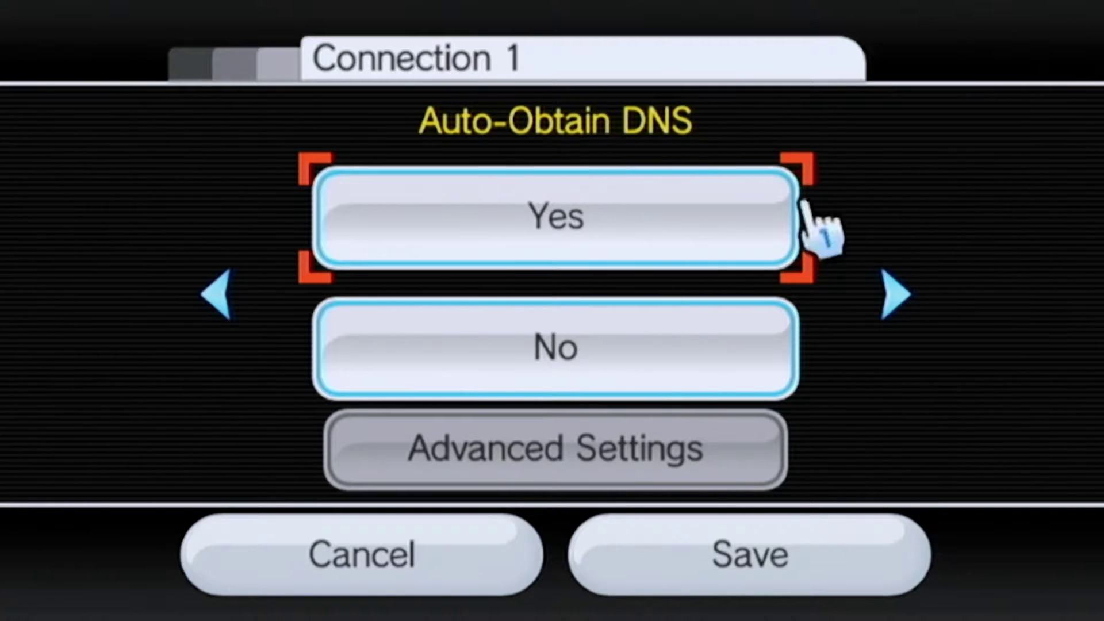
click(440, 353)
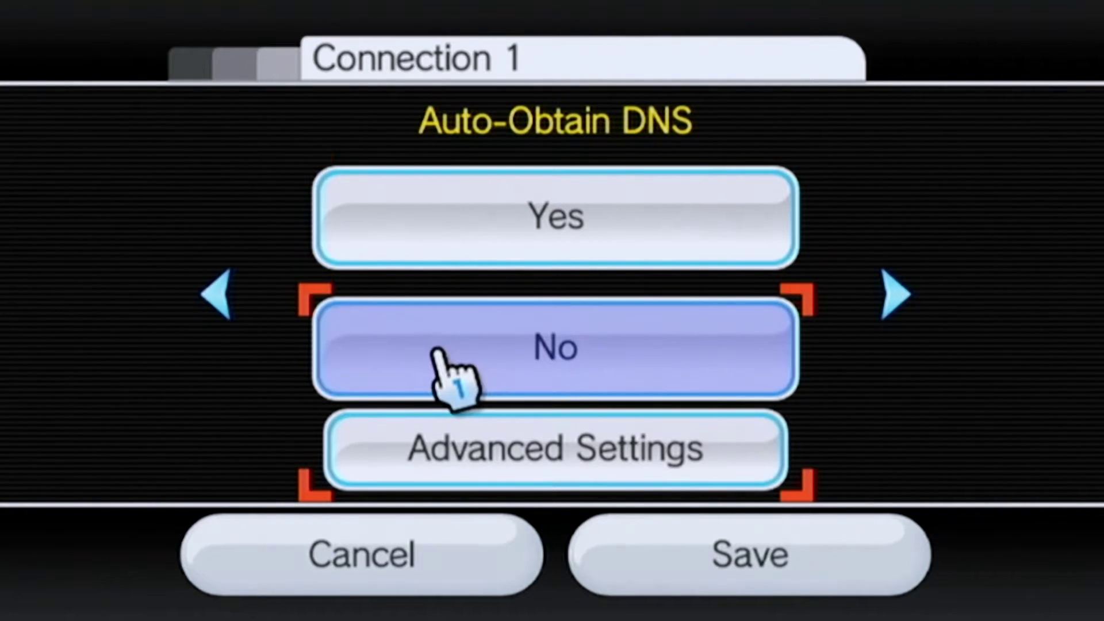
click(437, 482)
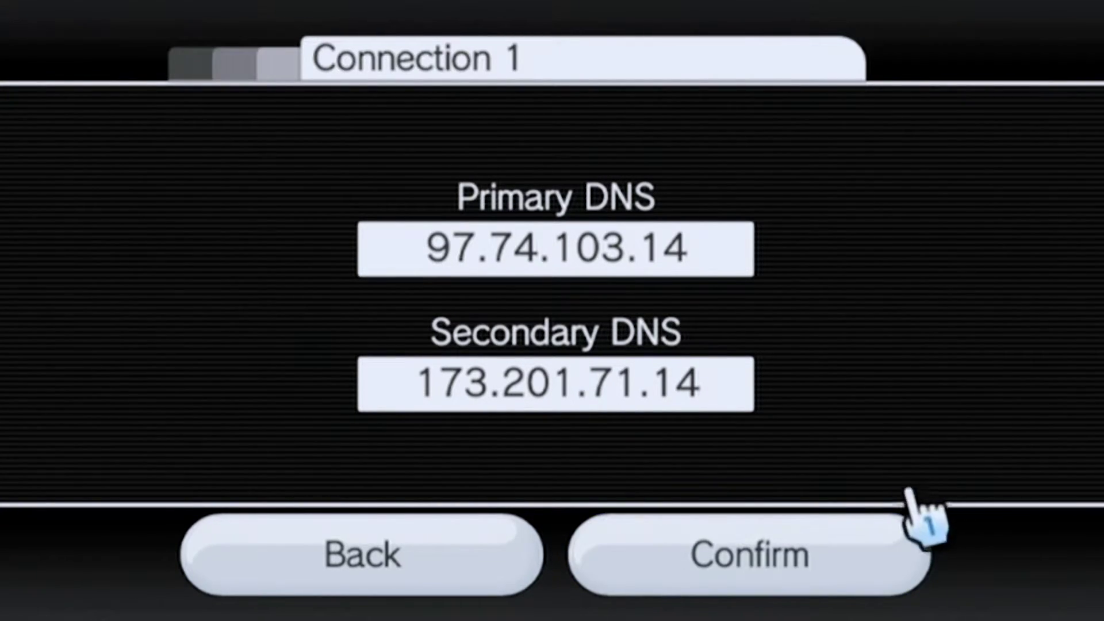
click(803, 578)
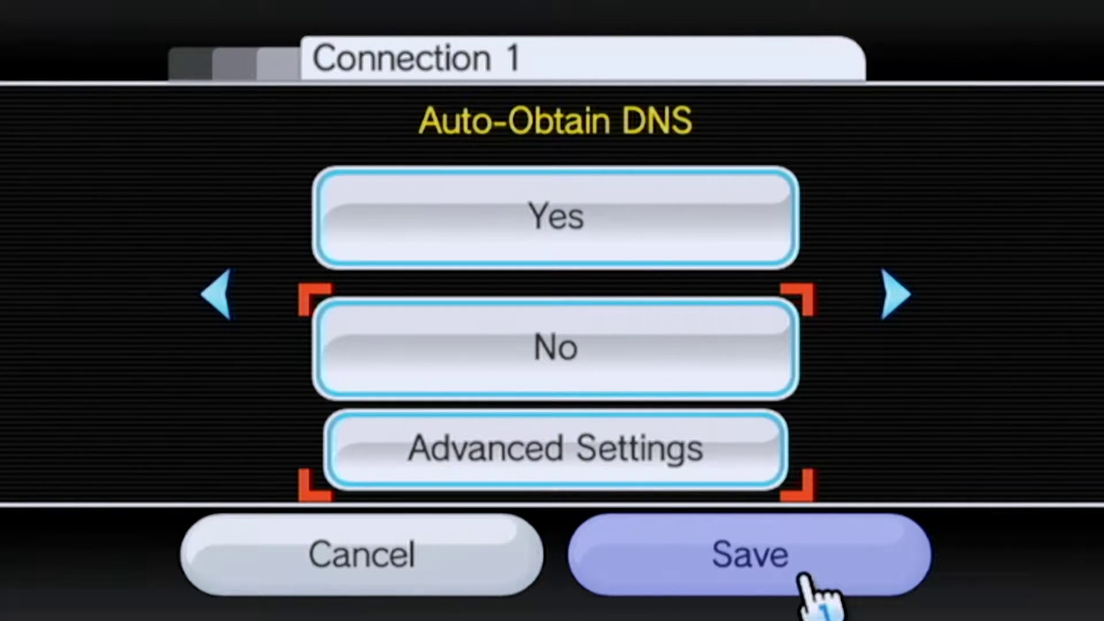
click(802, 576)
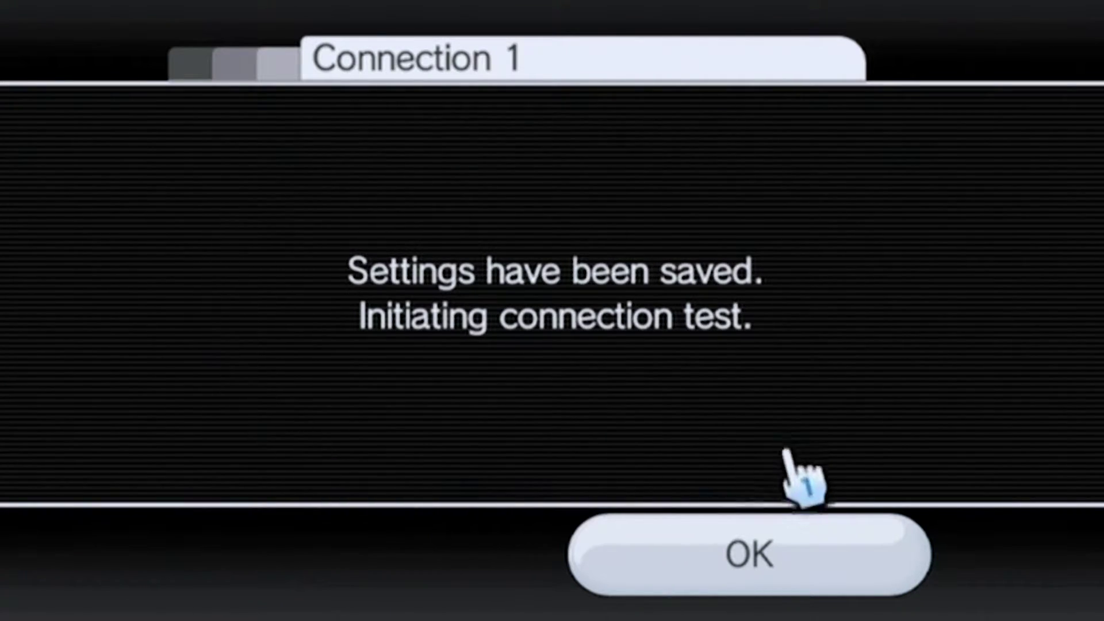
click(783, 572)
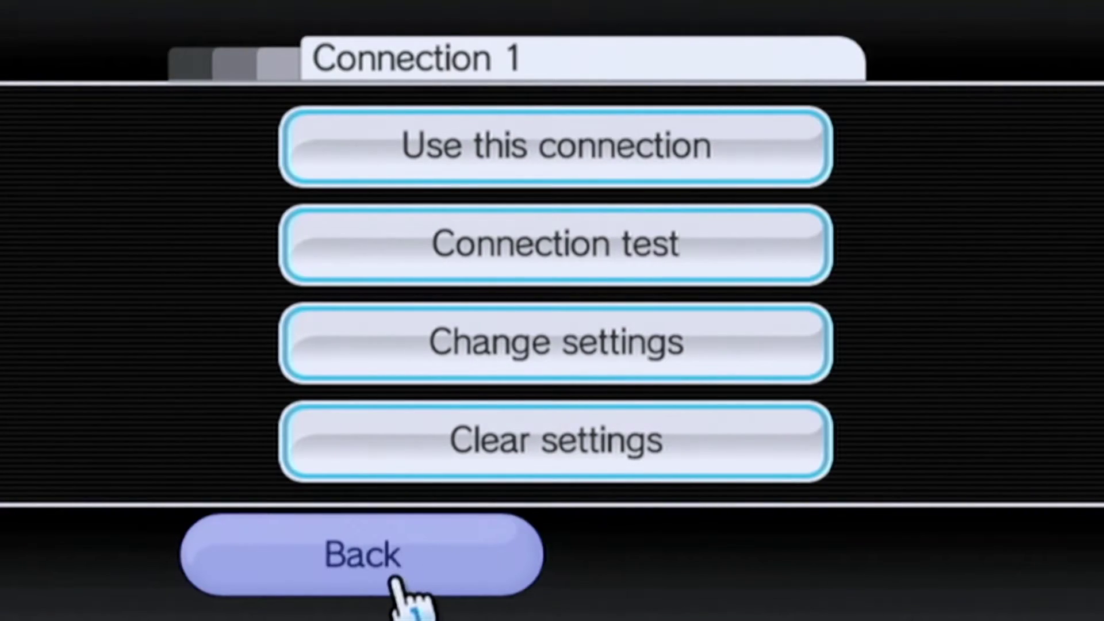
Return to the Internet settings and open the User Agreements, continuing past the introductory notice
click(396, 581)
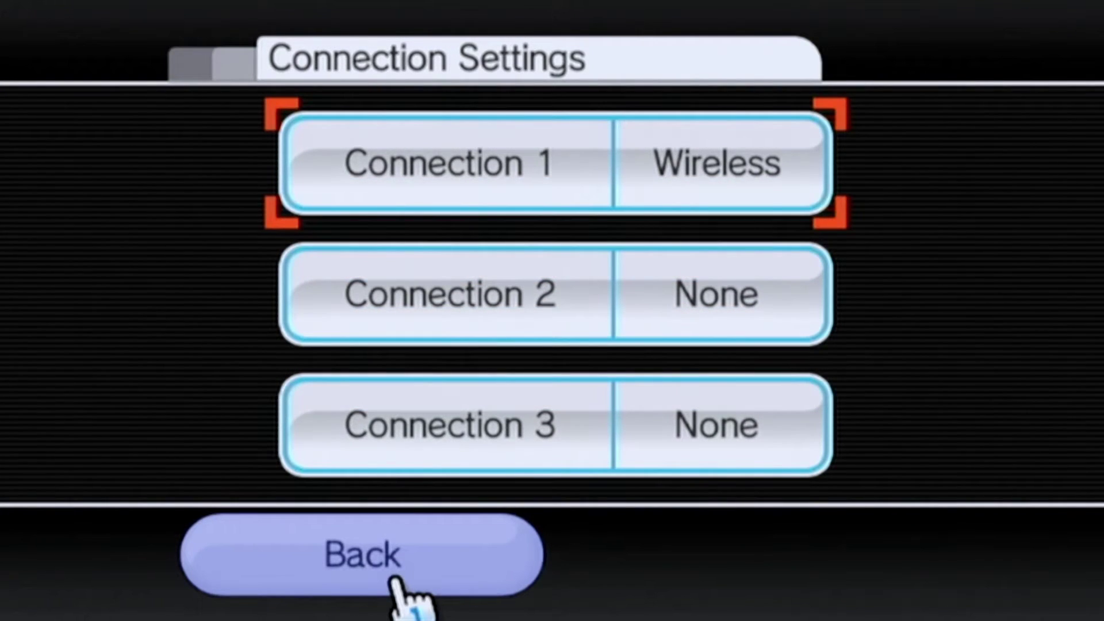
click(396, 581)
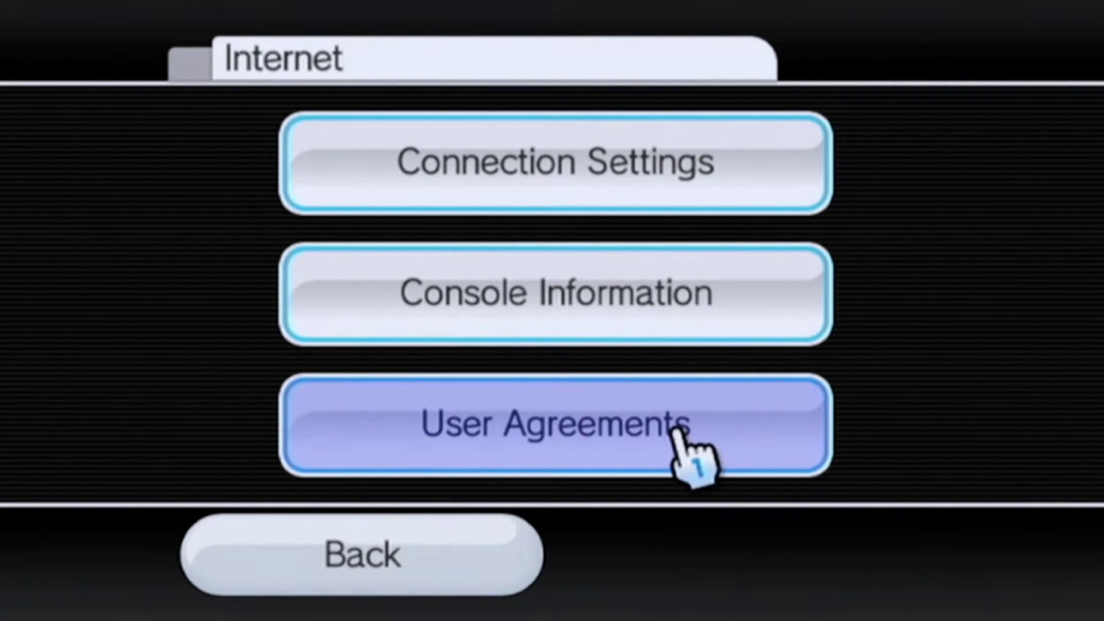
click(684, 443)
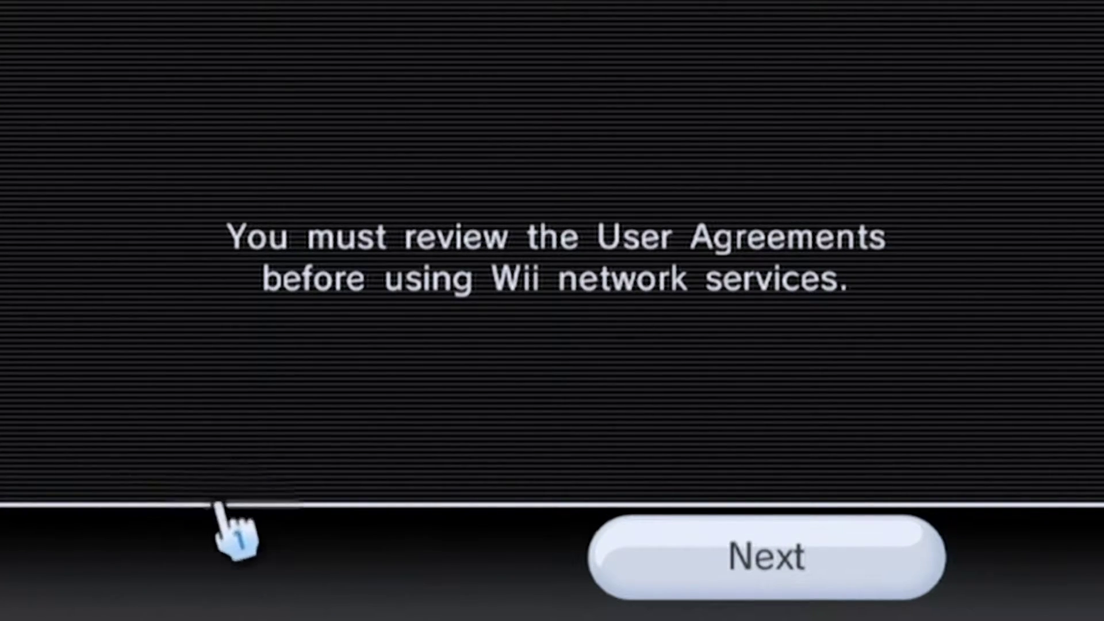
click(767, 557)
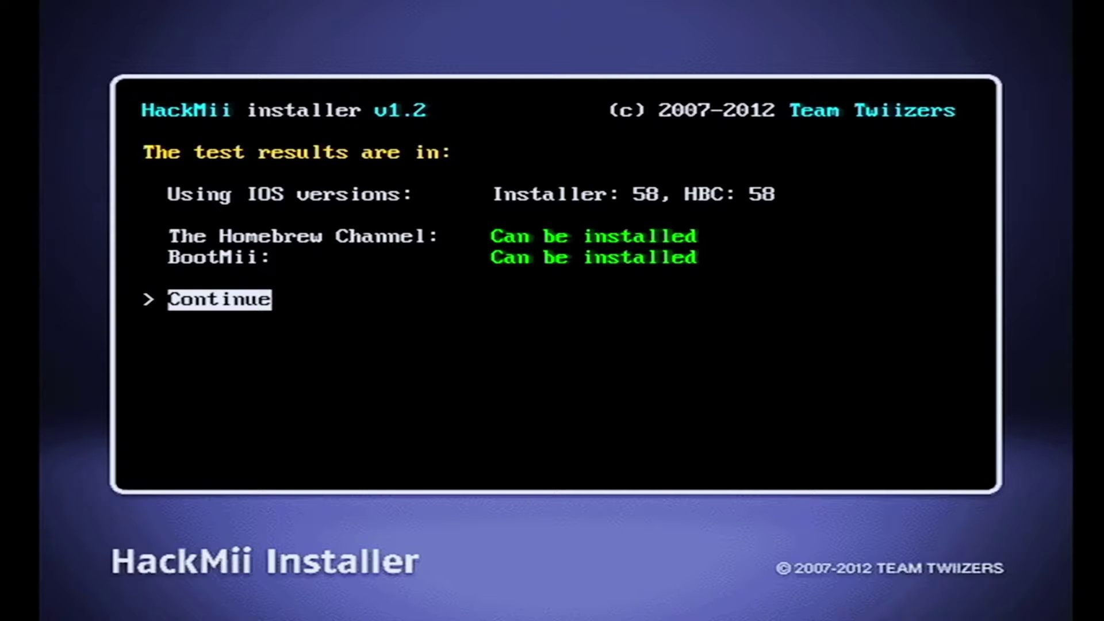
Continue past the HackMii Installer's test results, exit the installer and open the Homebrew Channel
key(Return)
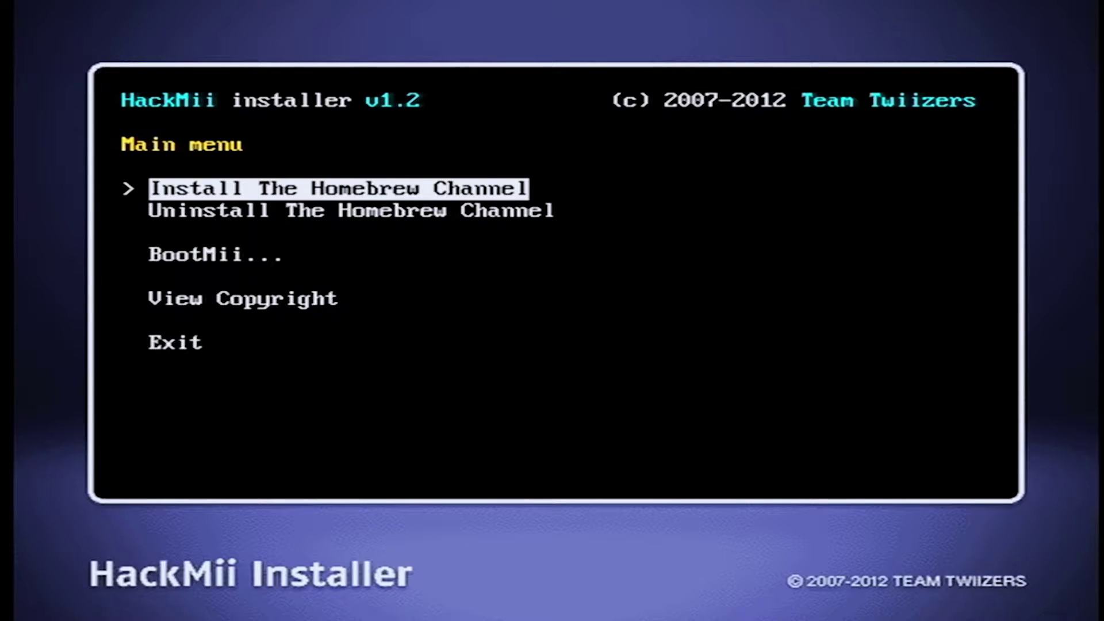
key(Down)
key(Down)
key(Down)
key(Down)
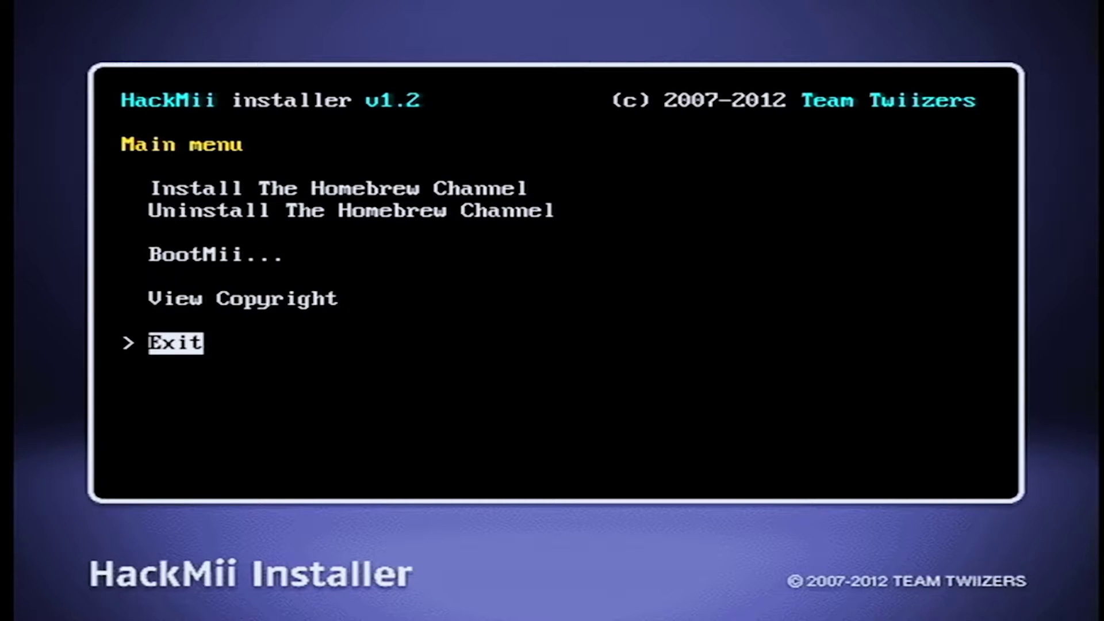
key(Return)
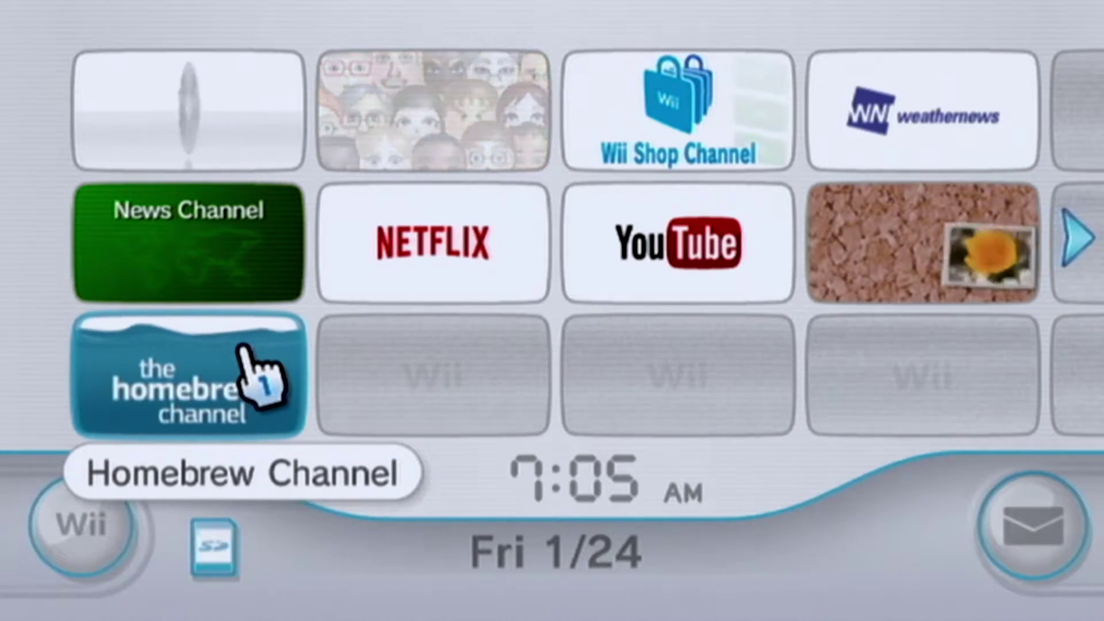
click(248, 356)
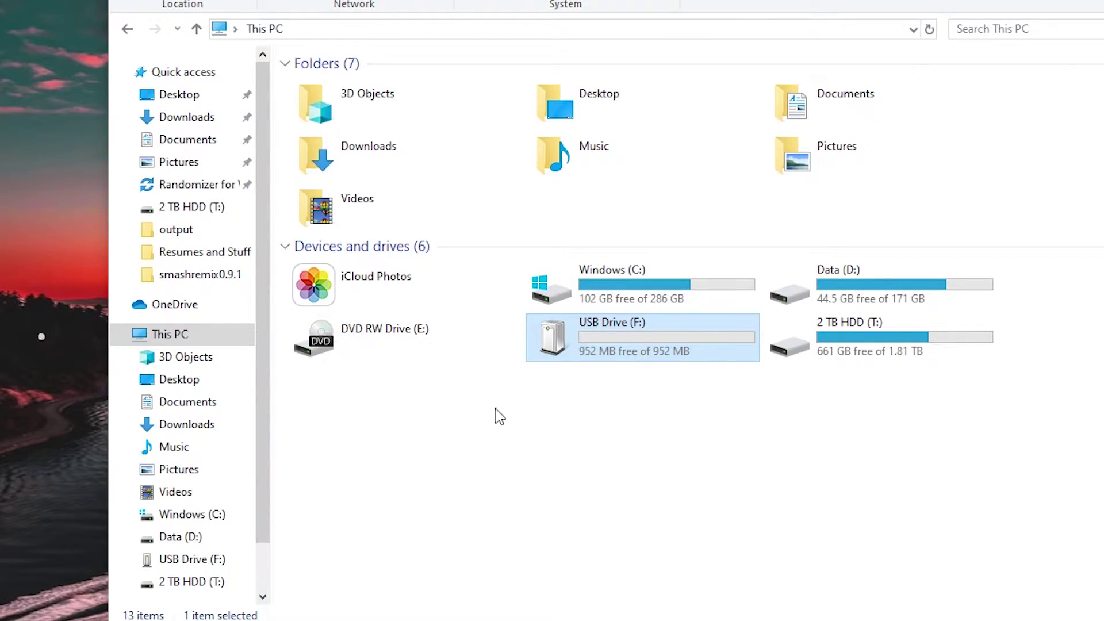
Quick-format USB Drive (F:) on the PC with the FAT32 file system and close the format dialog
right_click(595, 344)
click(630, 193)
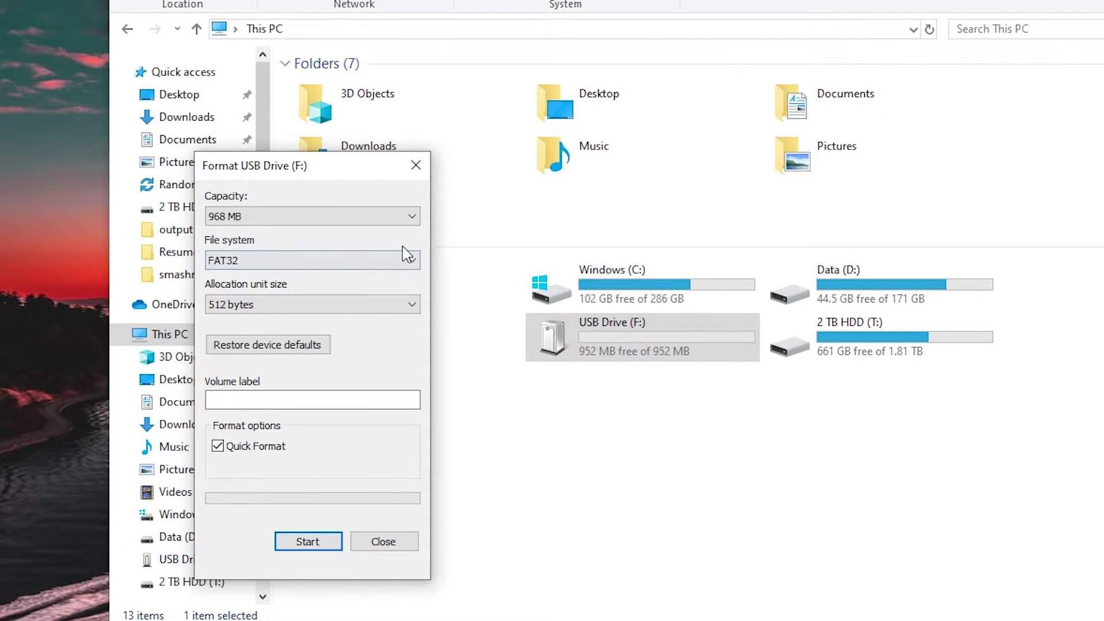
click(300, 547)
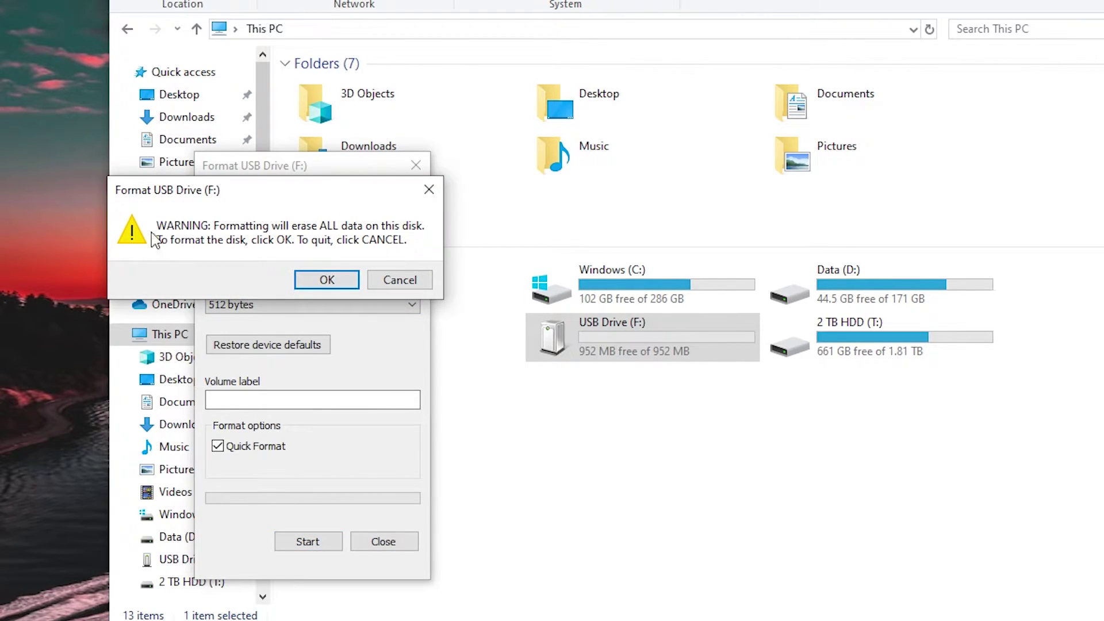
click(327, 280)
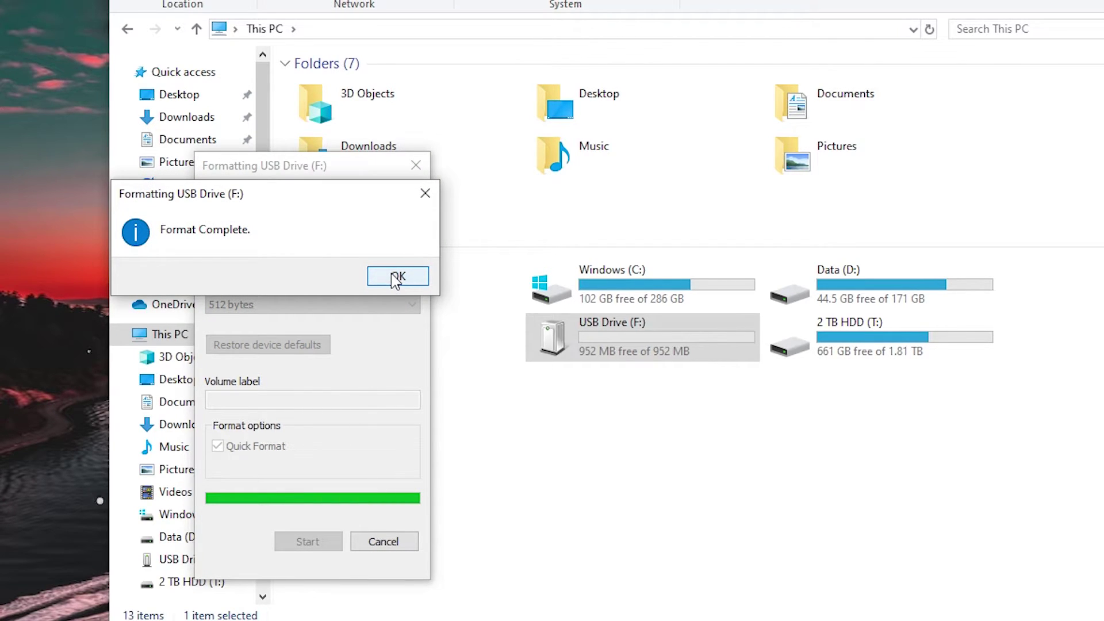
click(398, 276)
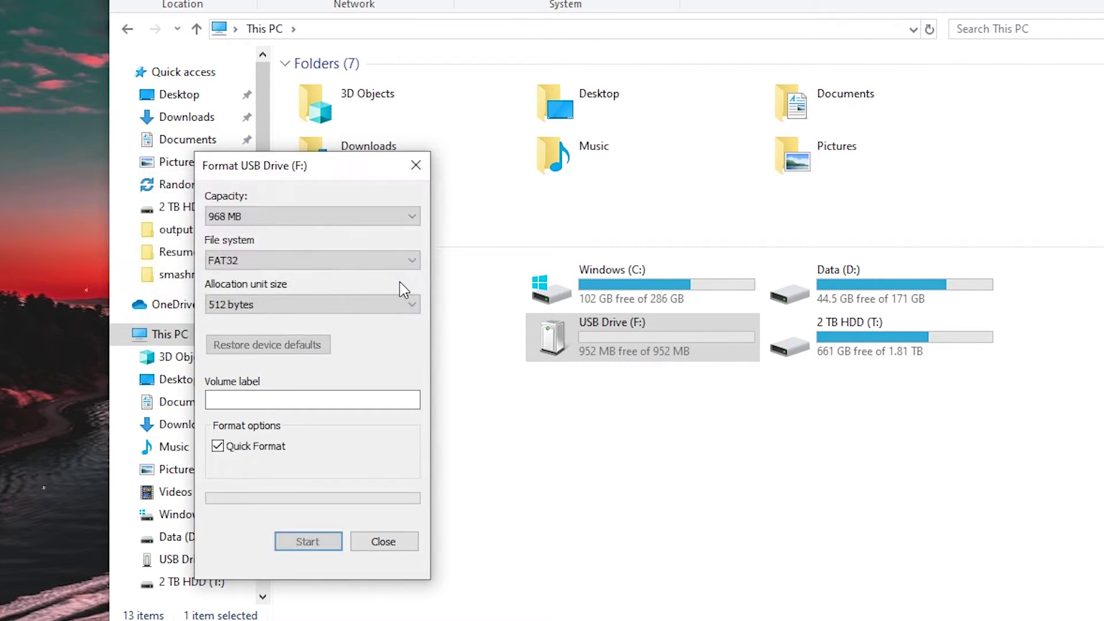
click(396, 542)
Check the file system of USB Drive (F:) in its properties
right_click(598, 344)
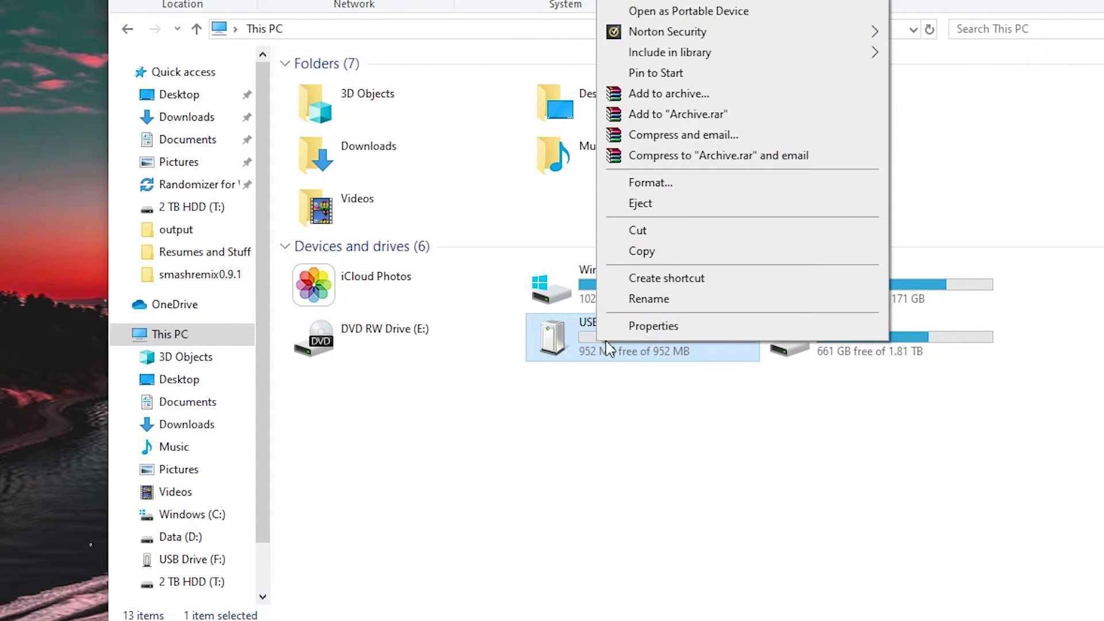
click(650, 328)
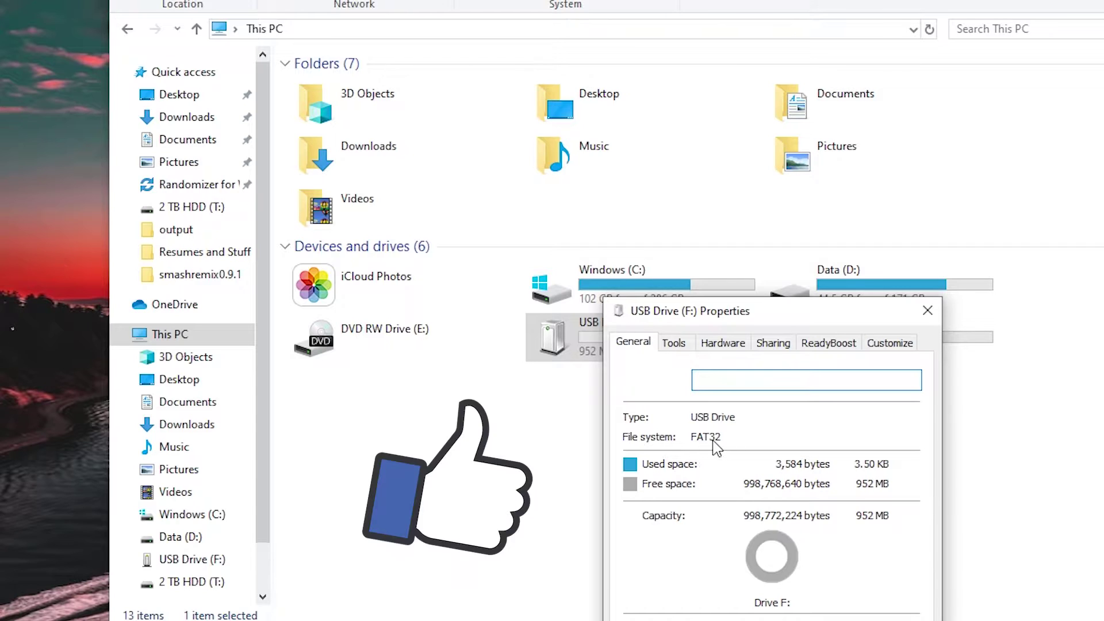
click(927, 310)
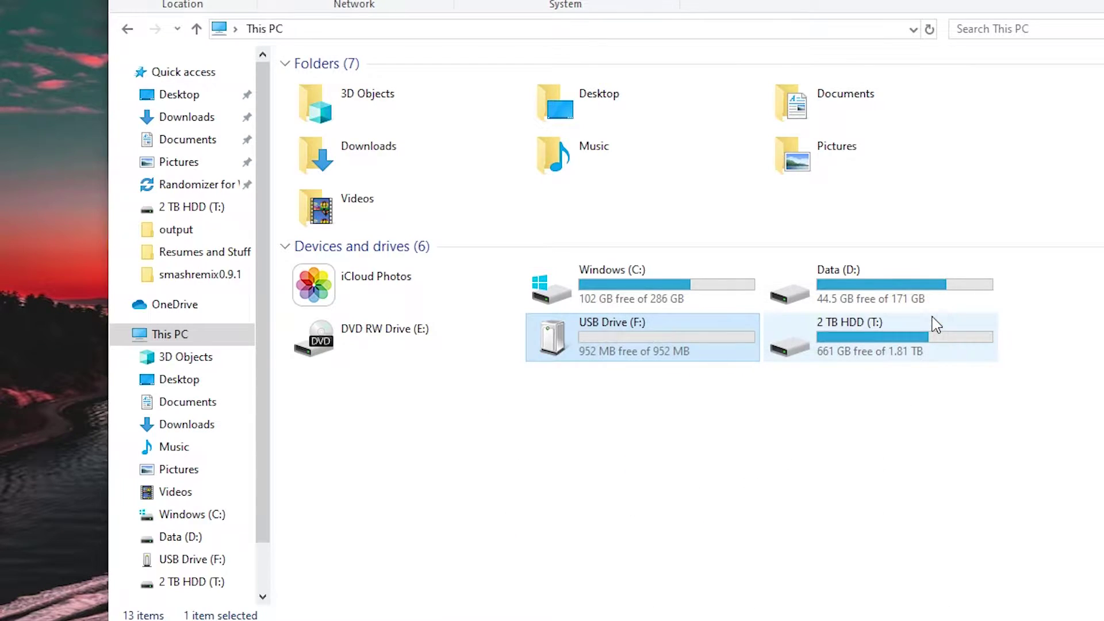
Create two folders named wads and apps in the root of USB Drive (F:)
double_click(587, 360)
key(ctrl+shift+n)
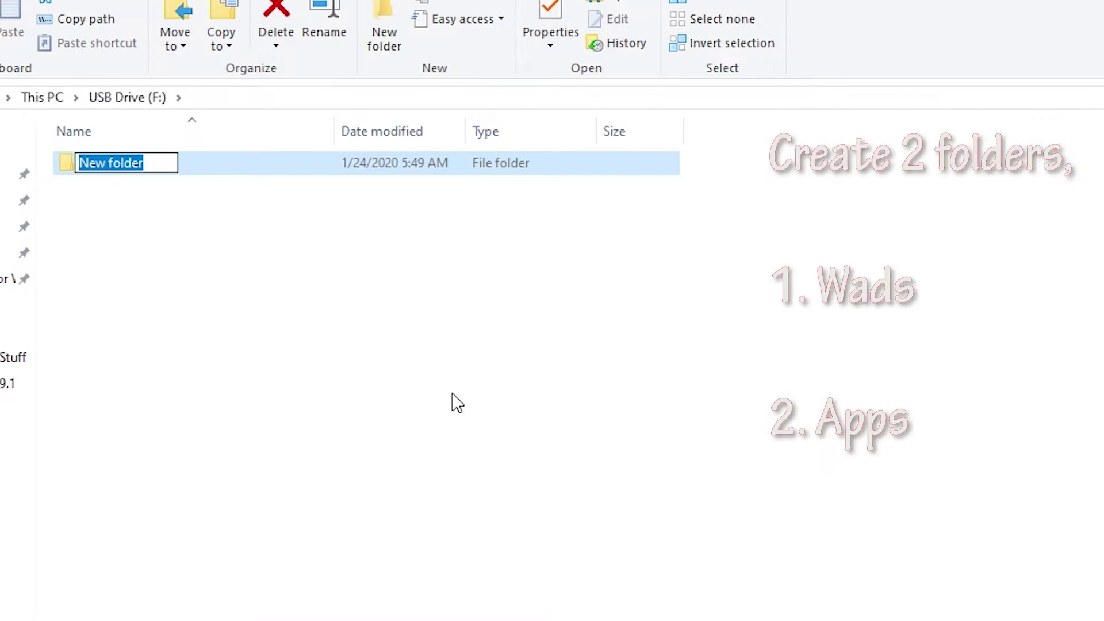
text(wads)
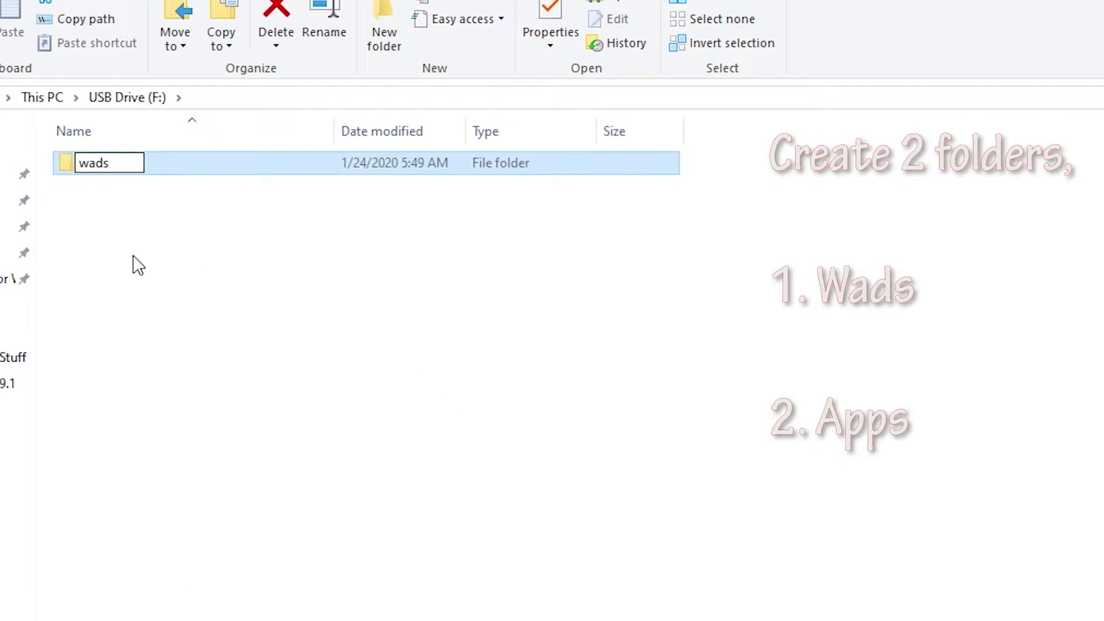
click(138, 266)
right_click(106, 254)
mouse_move(257, 506)
click(417, 511)
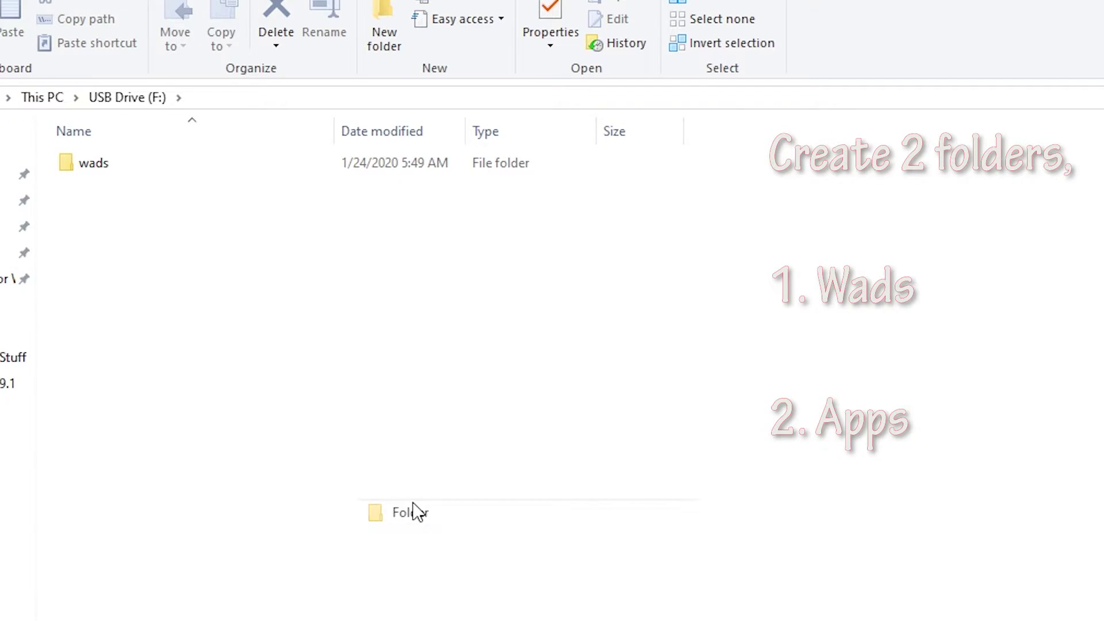
text(apps)
key(Return)
click(418, 512)
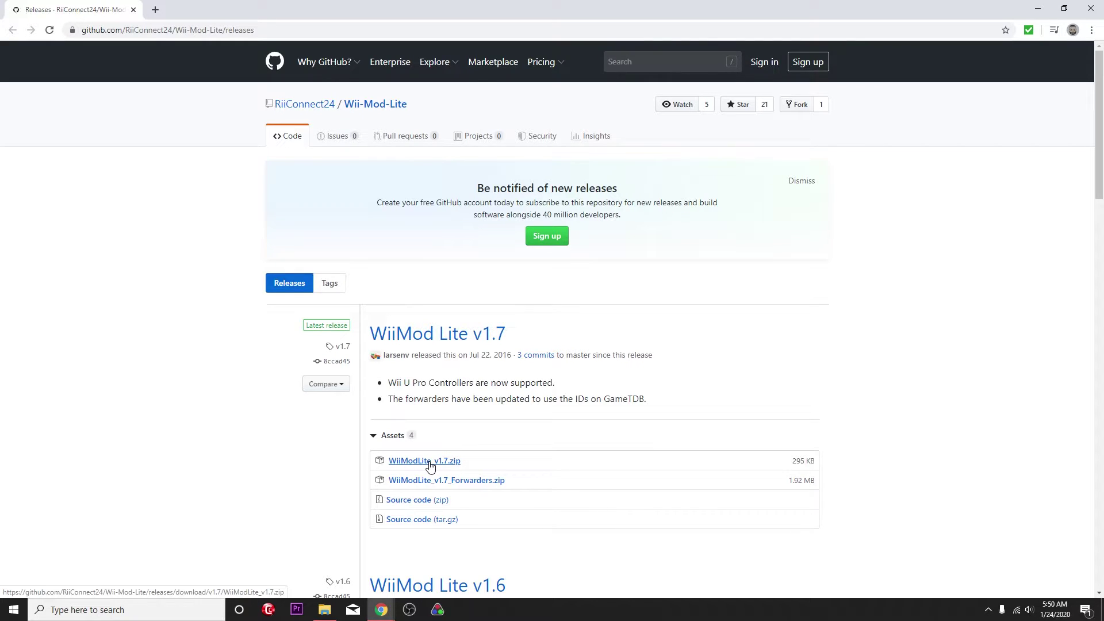
Switch to the browser and download WiiModLite_v1.7.zip from the Wii-Mod-Lite releases on GitHub
click(430, 466)
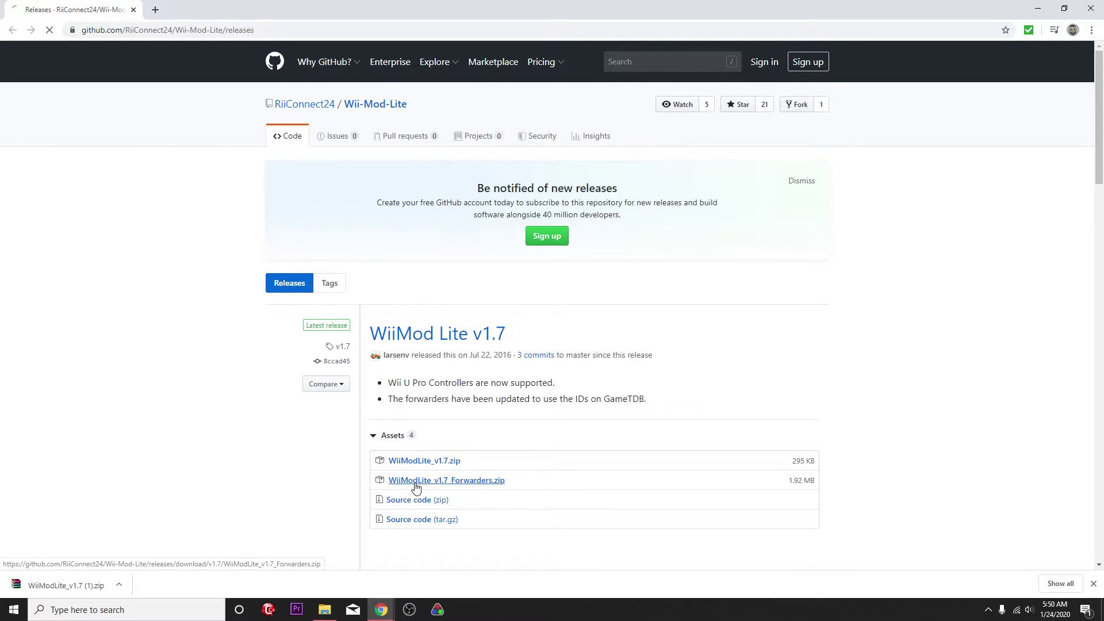
Download WiiModLite_v1.7_Forwarders.zip and move both WiiModLite archives from the Downloads folder to the desktop
click(416, 482)
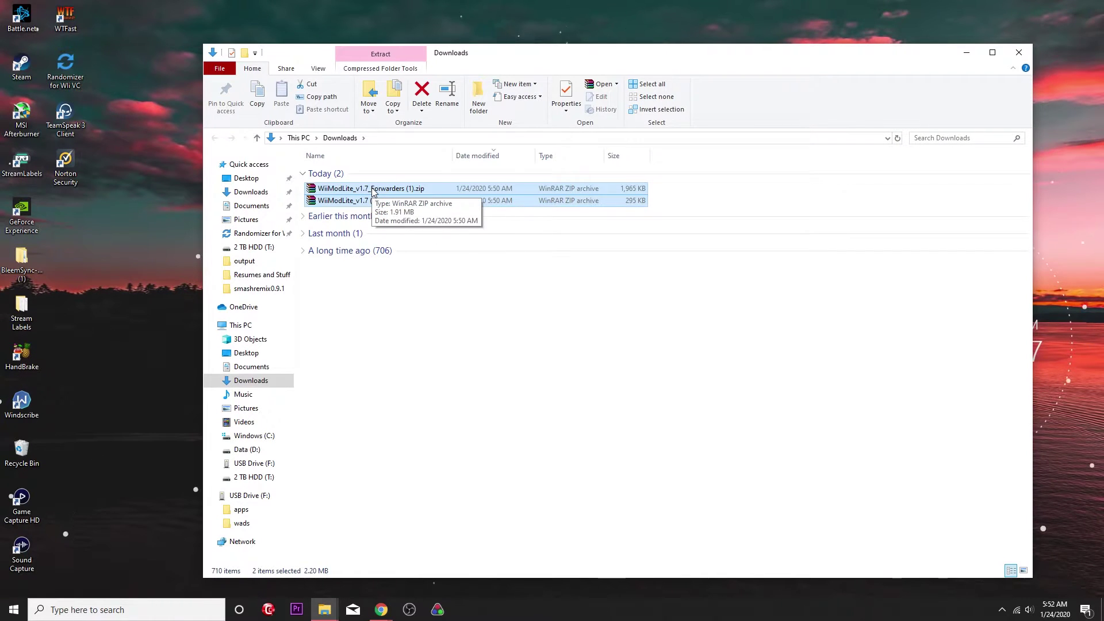
drag(372, 192, 137, 224)
click(966, 53)
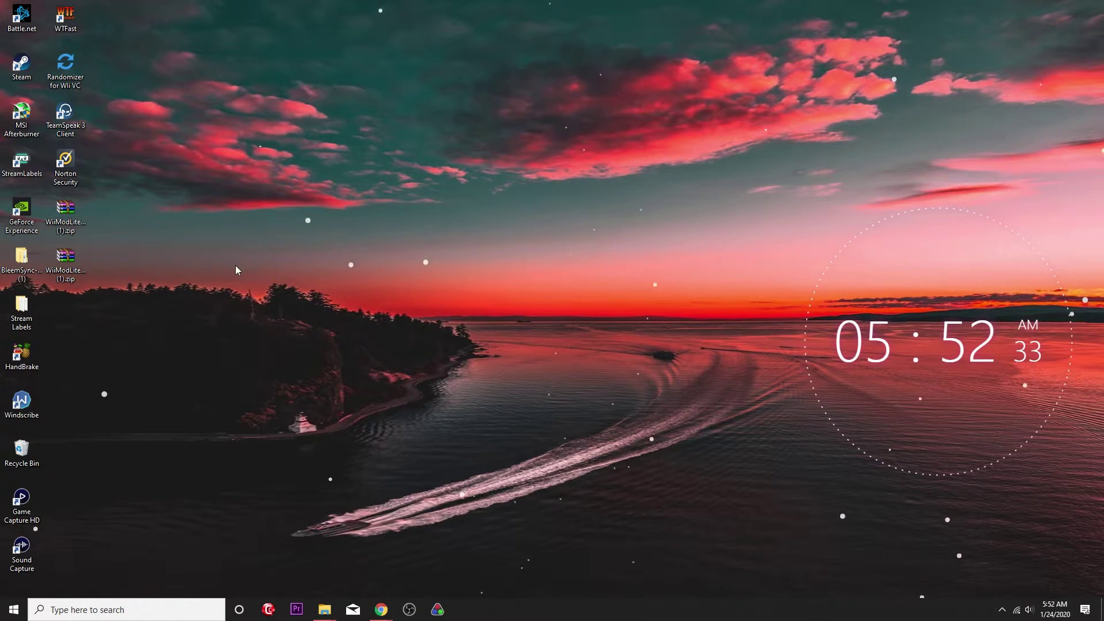
Open the Forwarders archive and extract both WAD files from its wad folder into the wads folder on USB Drive (F:)
double_click(64, 212)
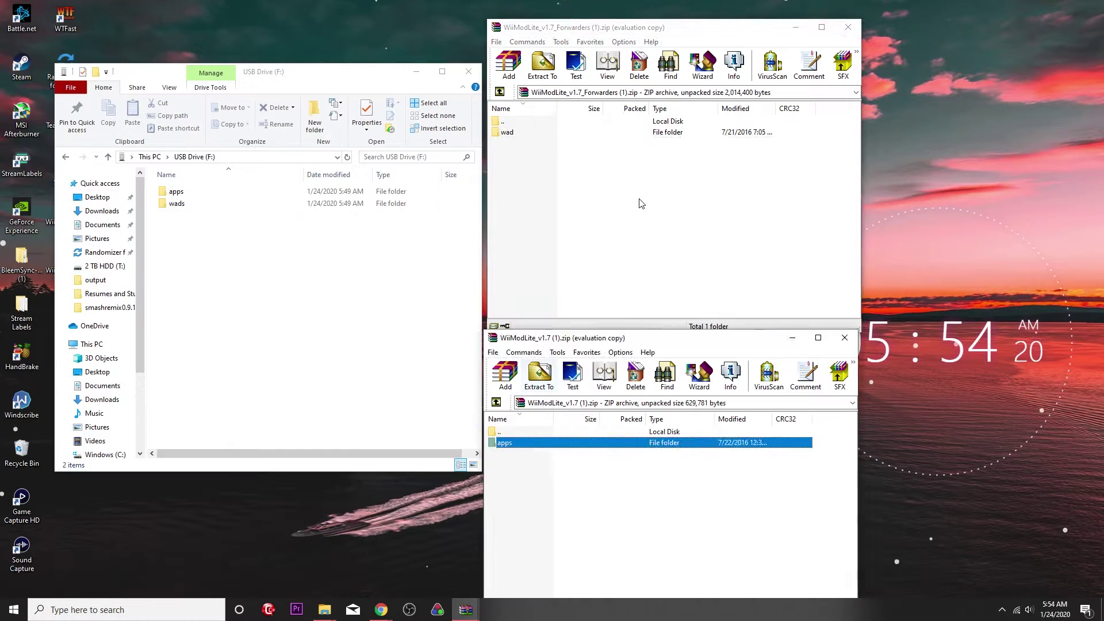
click(723, 133)
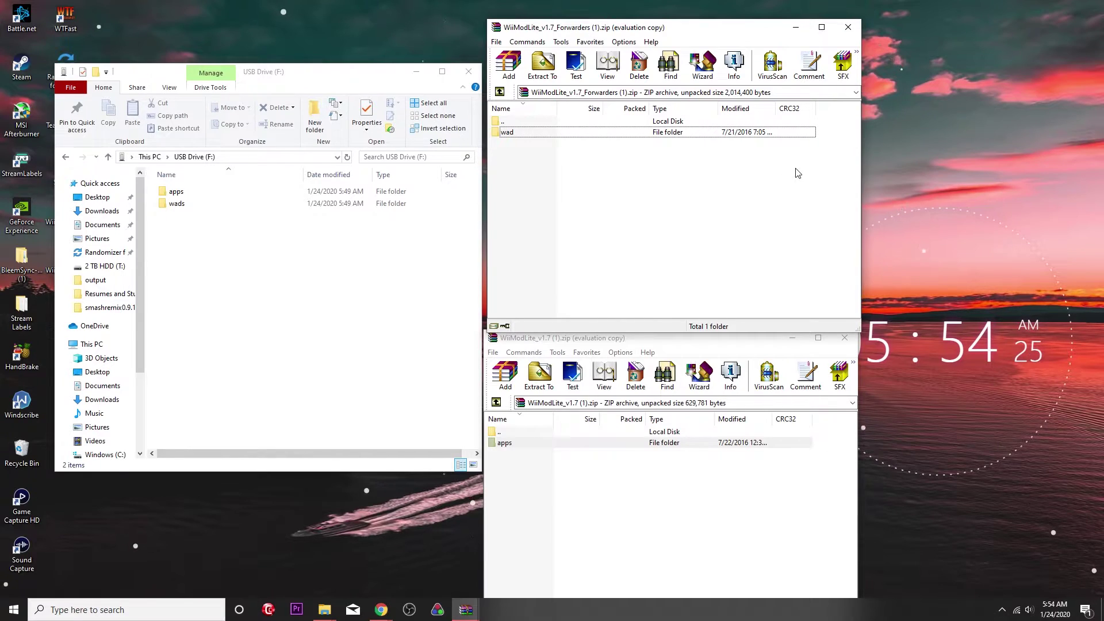
double_click(516, 137)
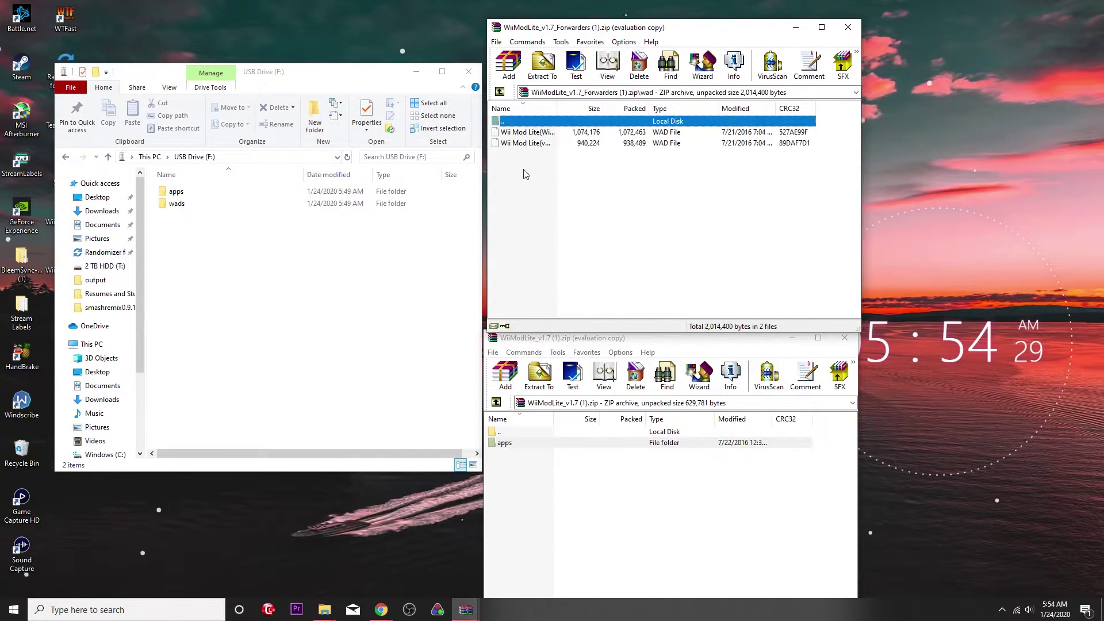
drag(522, 169, 173, 204)
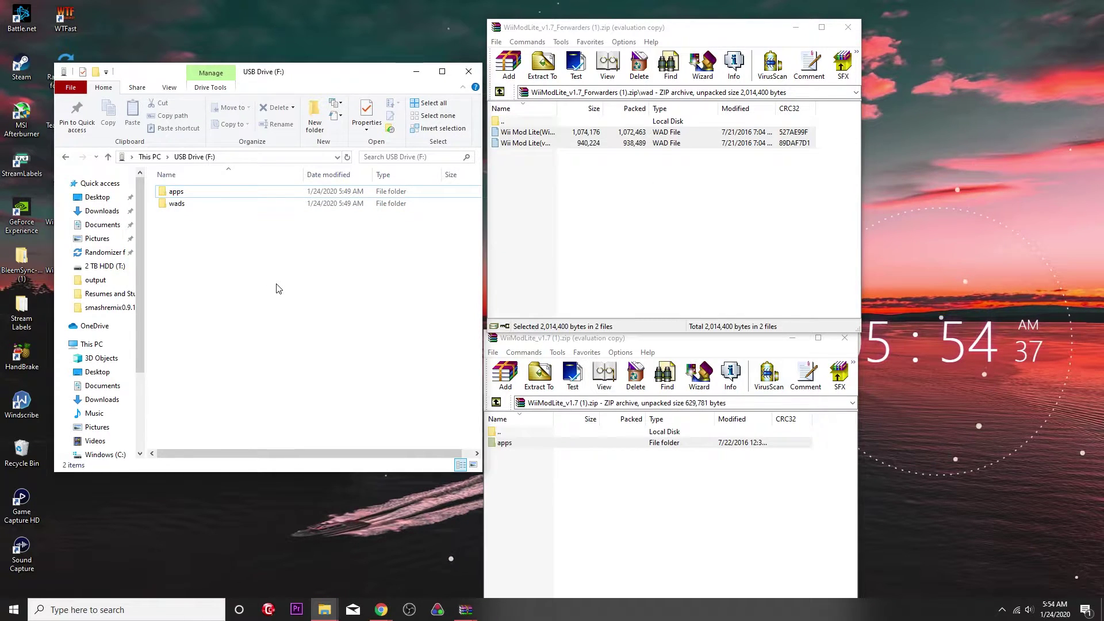
Extract the WiiModLite folder from the WiiModLite_v1.7 archive's apps folder into the apps folder on USB Drive (F:)
double_click(507, 443)
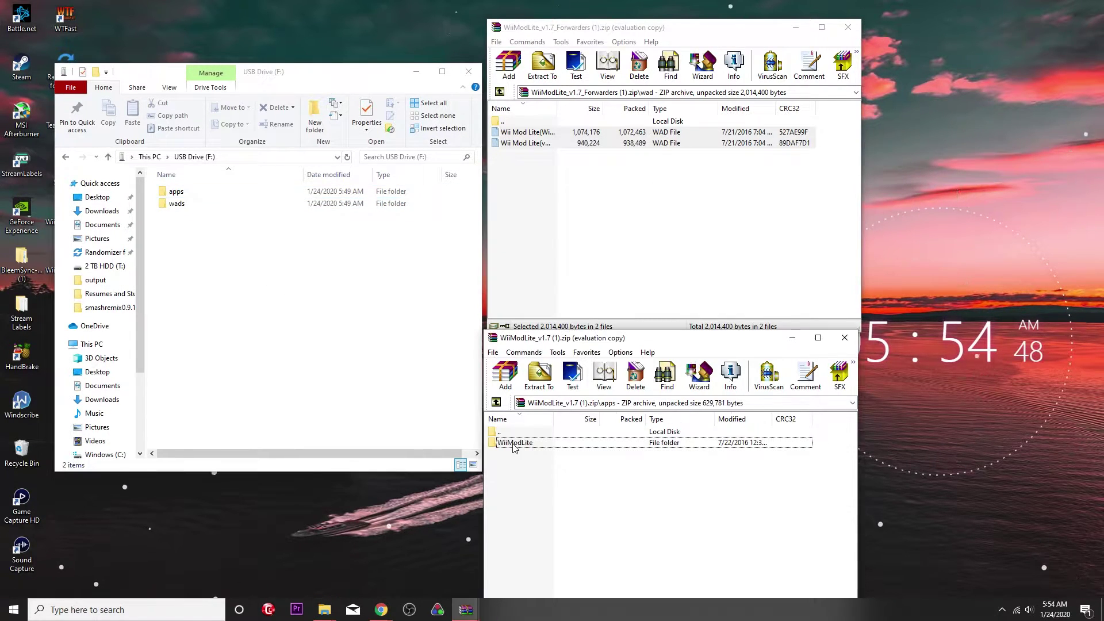
drag(514, 447, 306, 371)
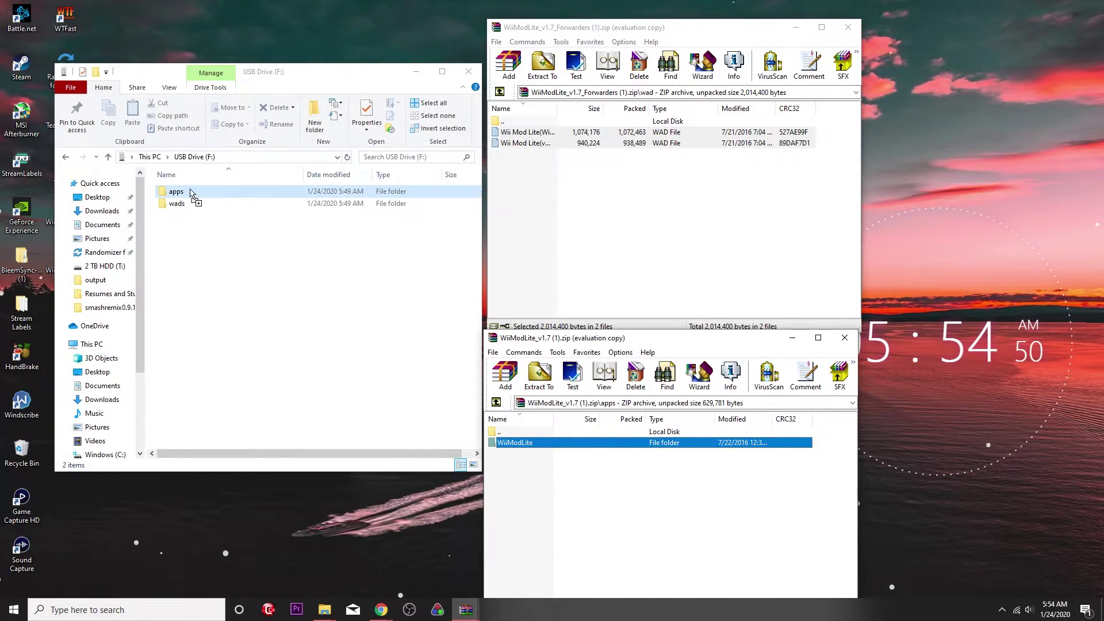
drag(193, 196, 194, 197)
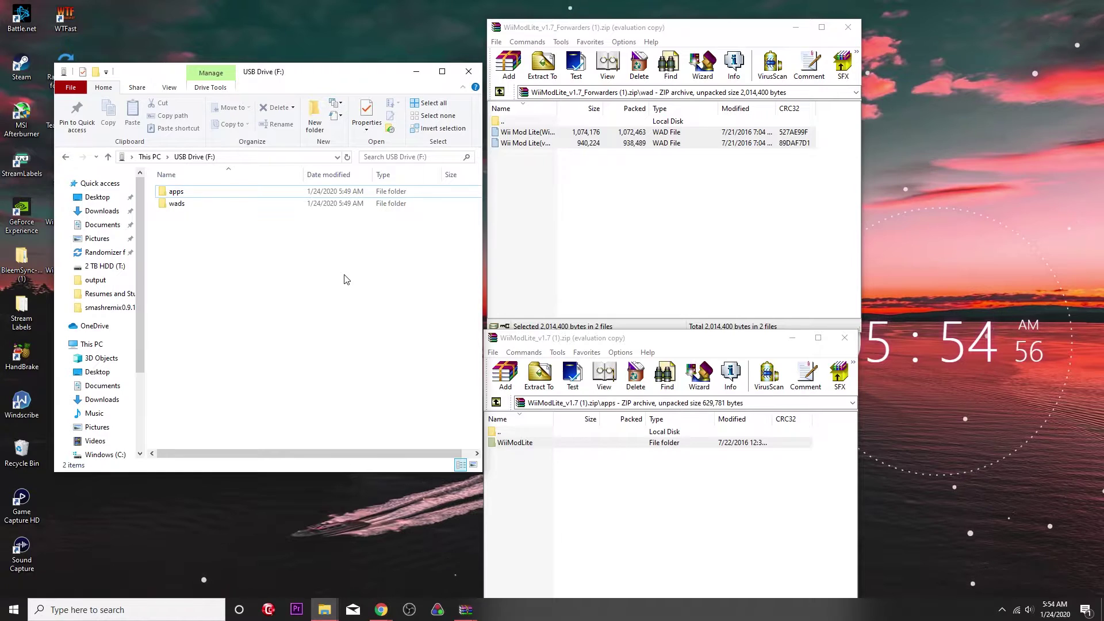
Permanently delete Wii Mod Lite(vWii) - DLIA.wad from the wads folder on USB Drive (F:)
double_click(177, 203)
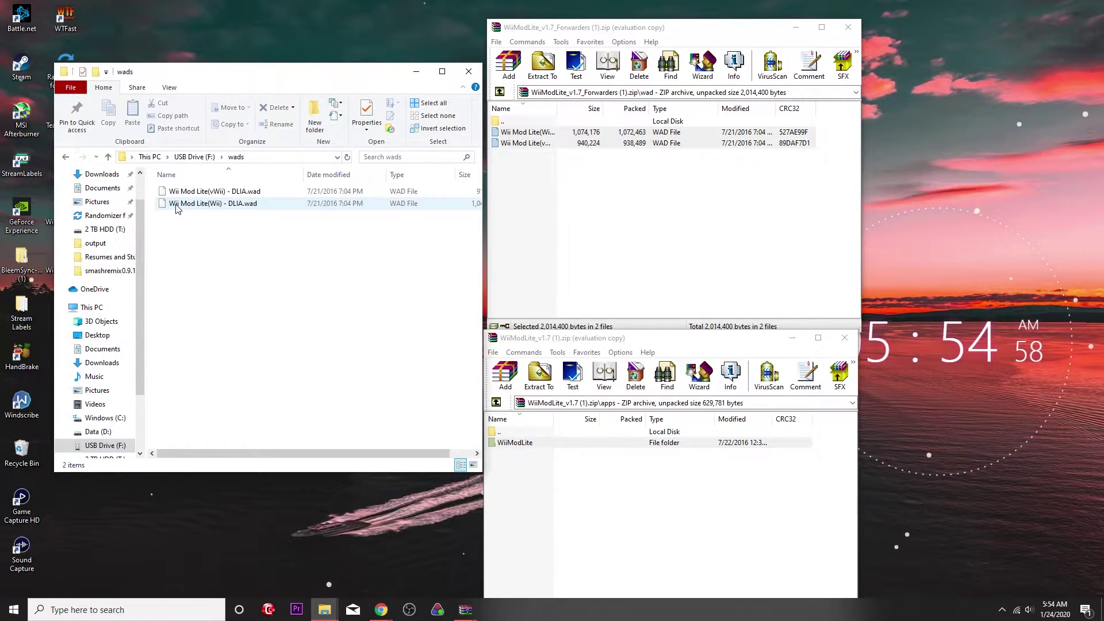
click(197, 197)
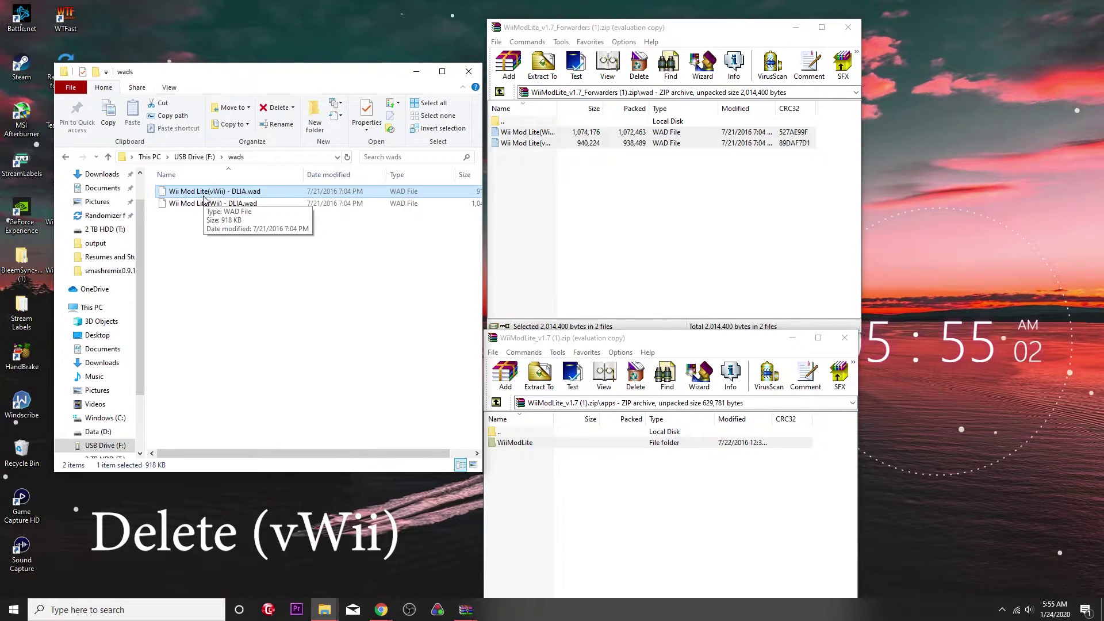
key(shift+Delete)
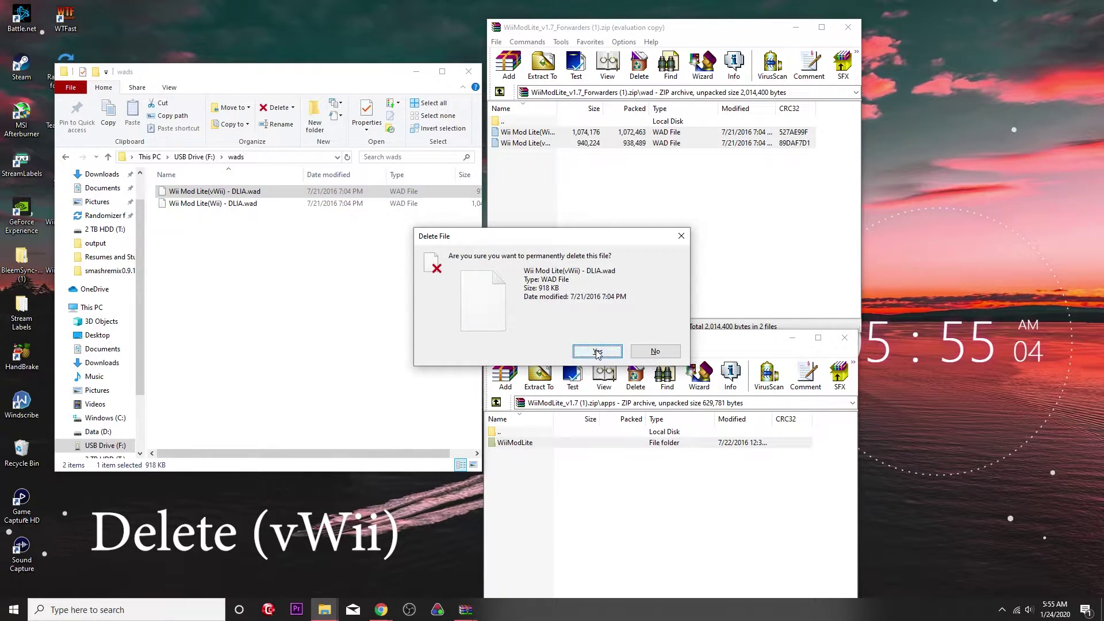
click(597, 352)
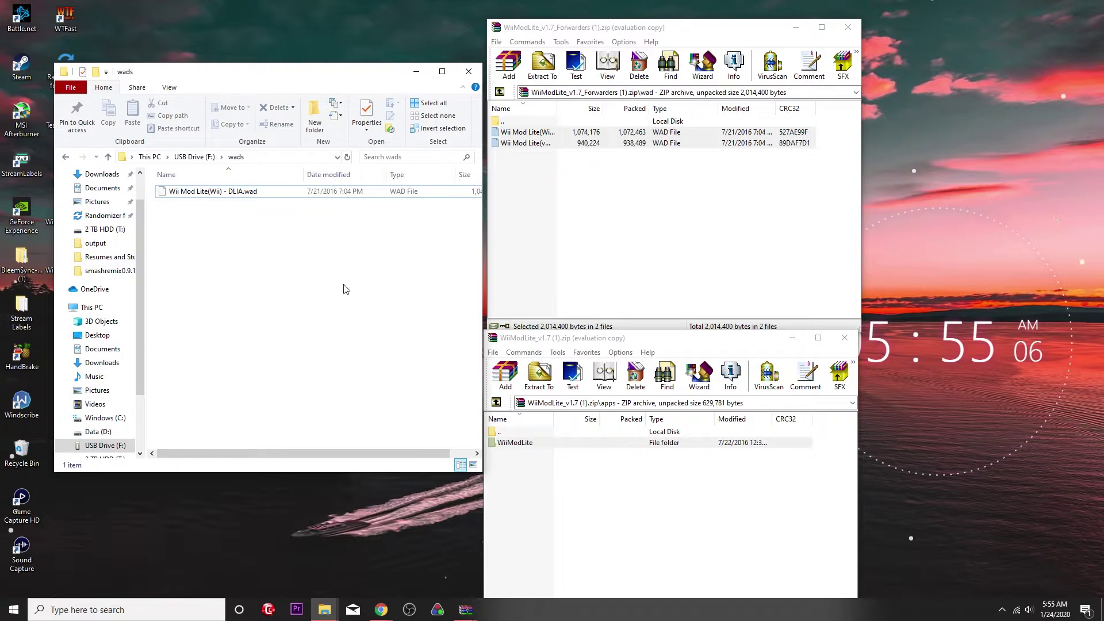
Check the contents of the apps, WiiModLite and wads folders on USB Drive (F:)
click(108, 157)
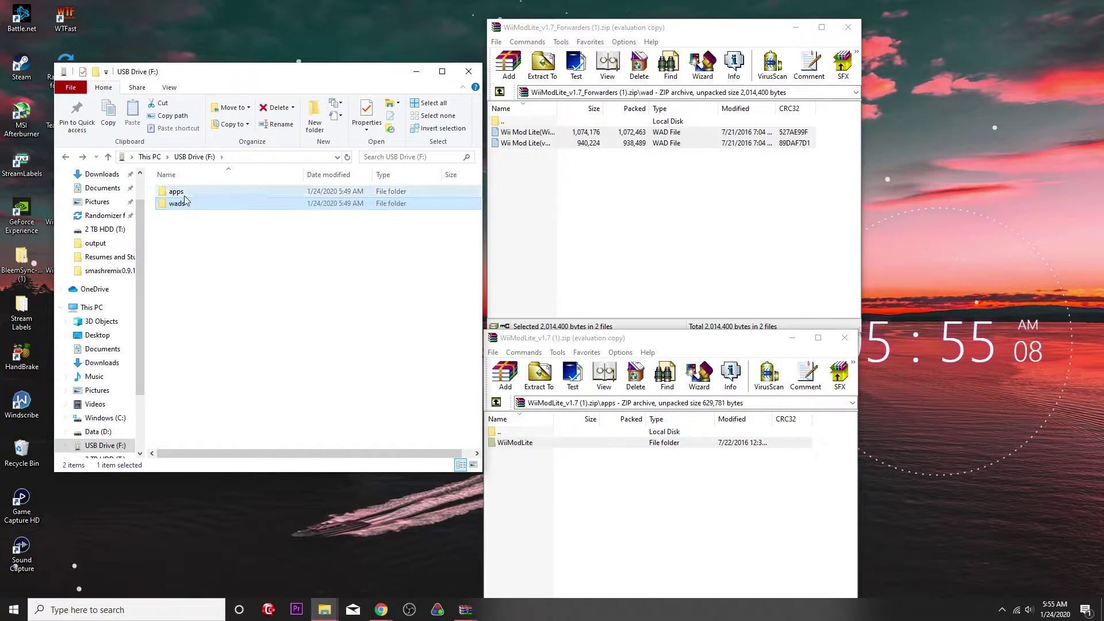
double_click(187, 191)
double_click(185, 193)
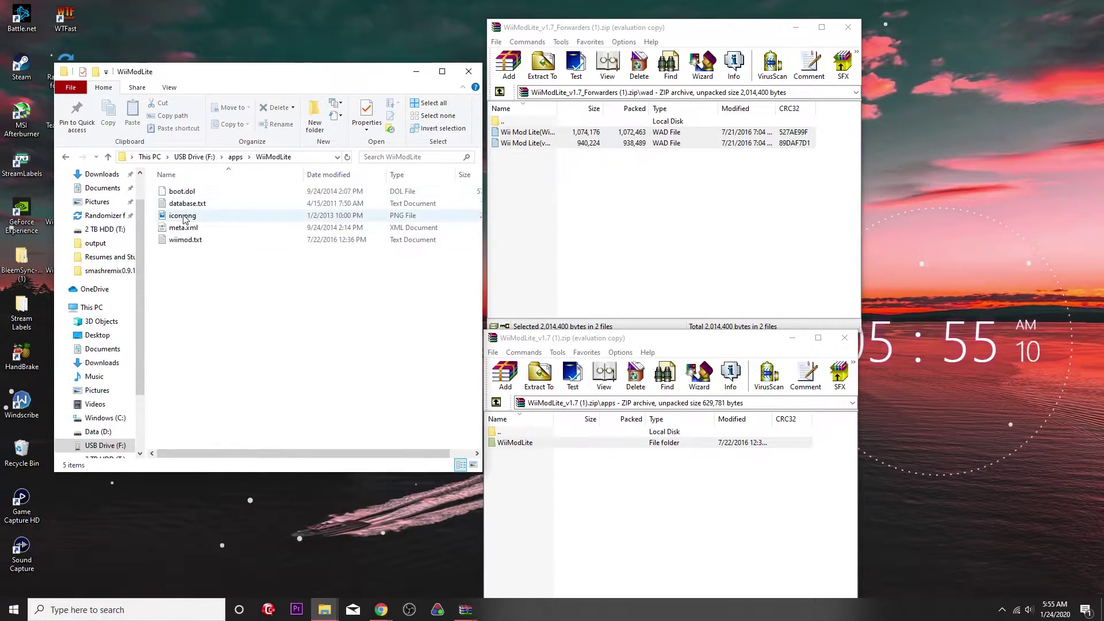
key(BackSpace)
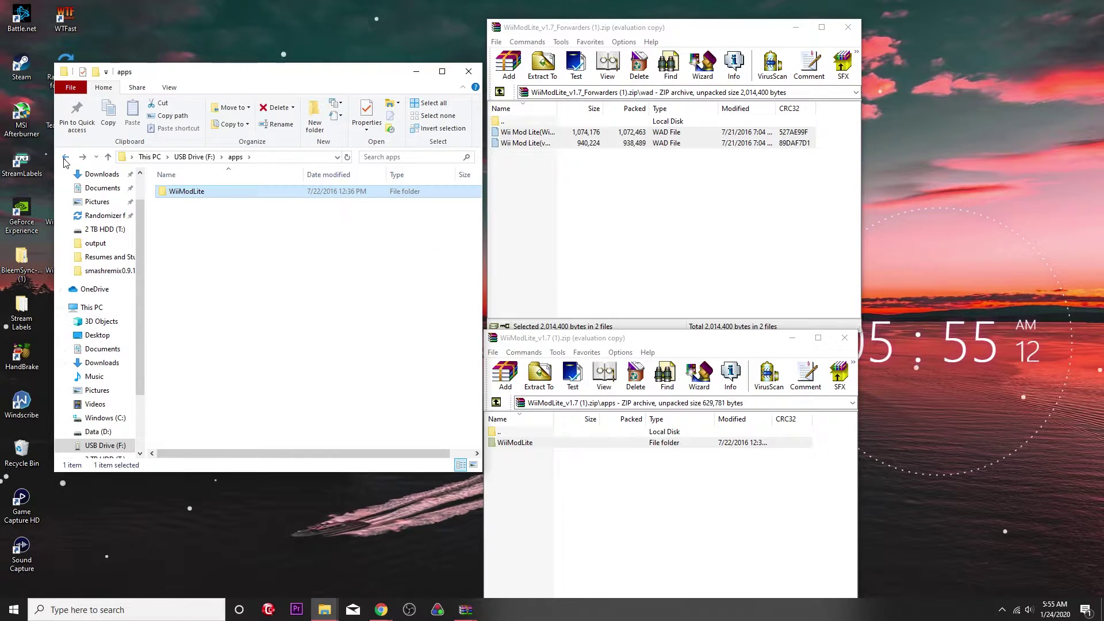
key(BackSpace)
double_click(178, 204)
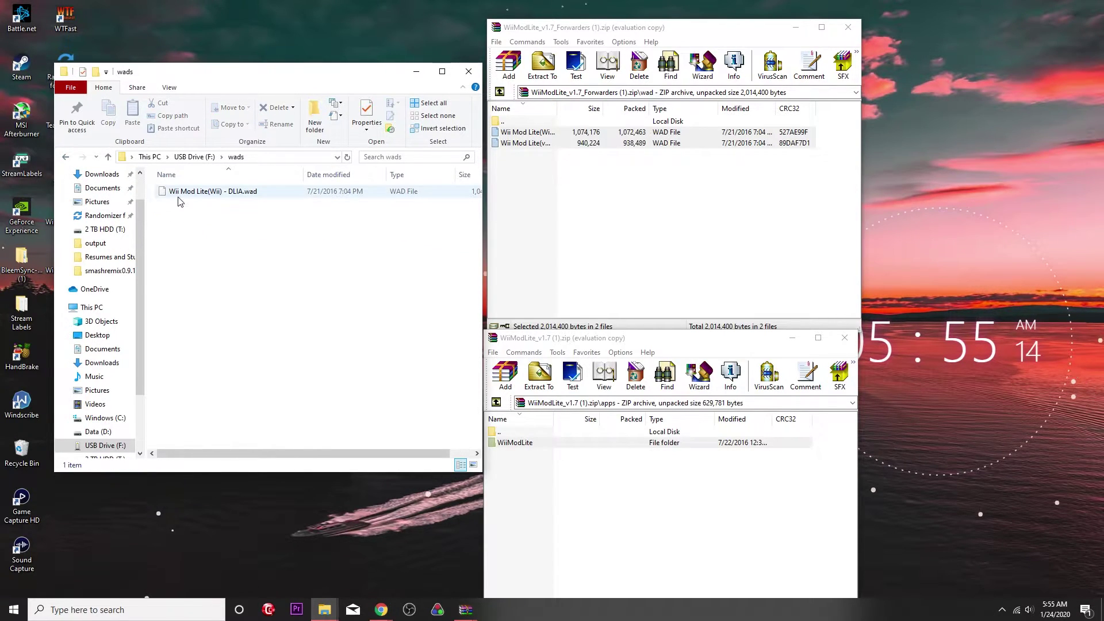
key(BackSpace)
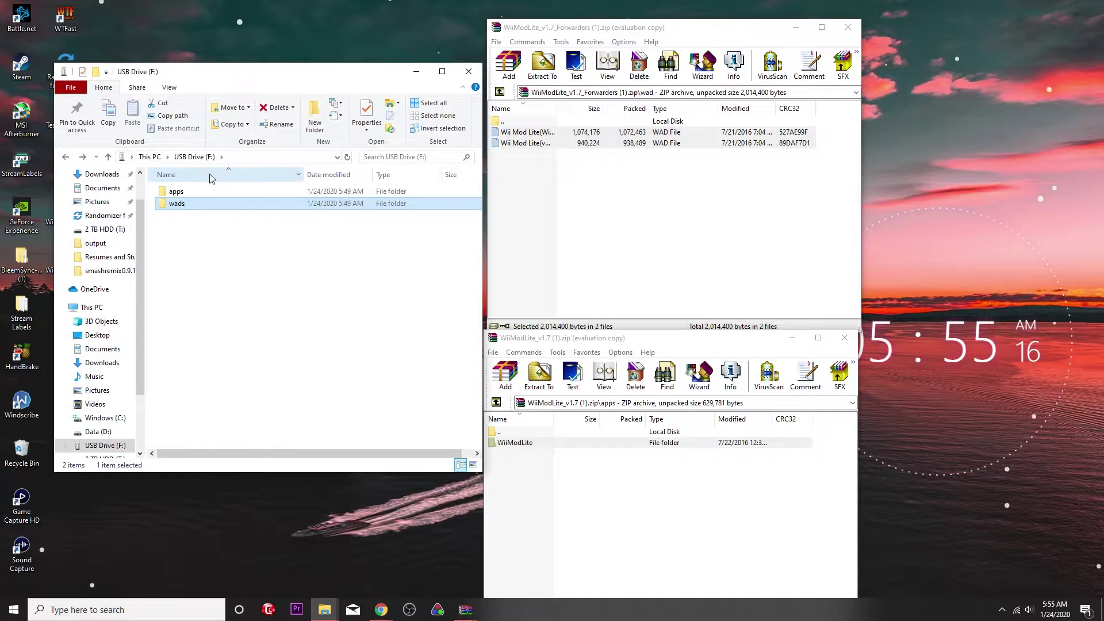
Close both archive windows and eject USB Drive (F:) from the PC
click(847, 27)
click(844, 337)
drag(316, 73, 414, 74)
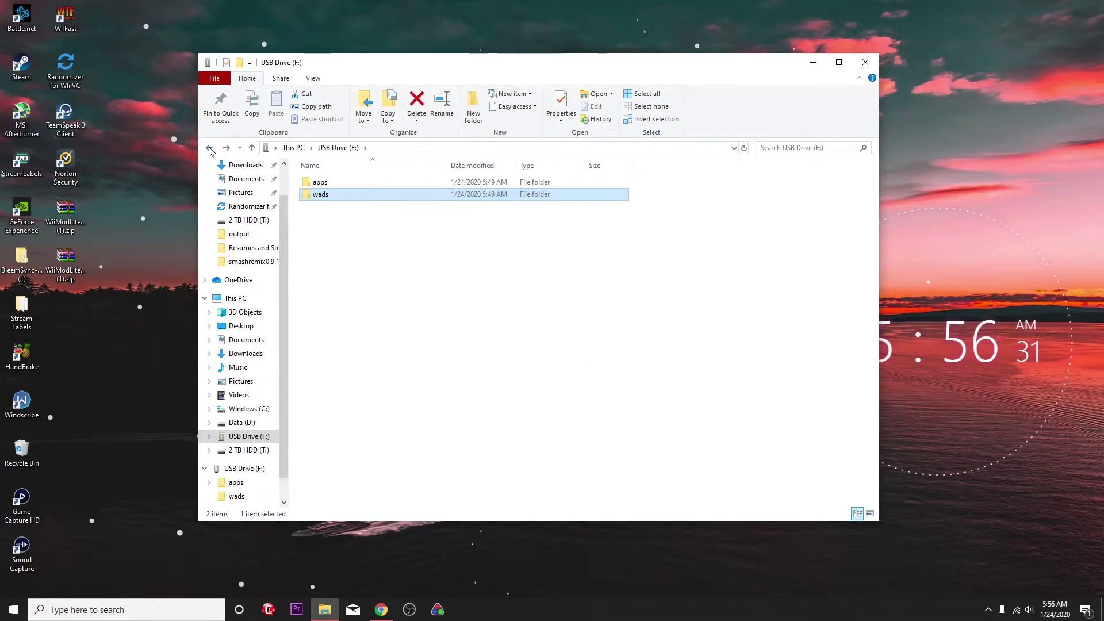
click(235, 298)
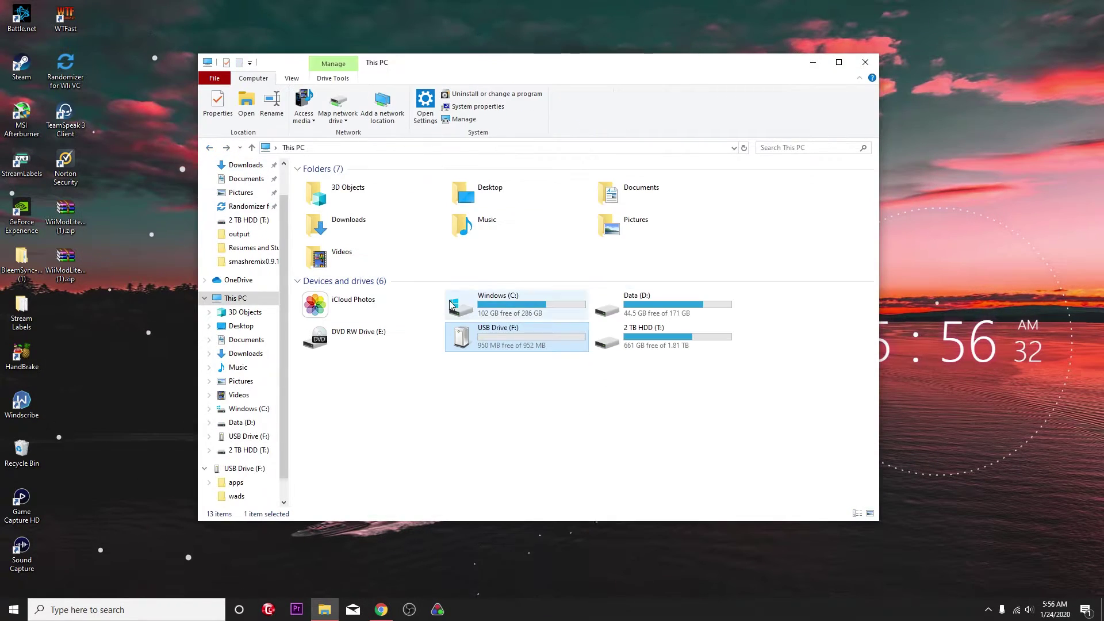
right_click(470, 341)
click(509, 255)
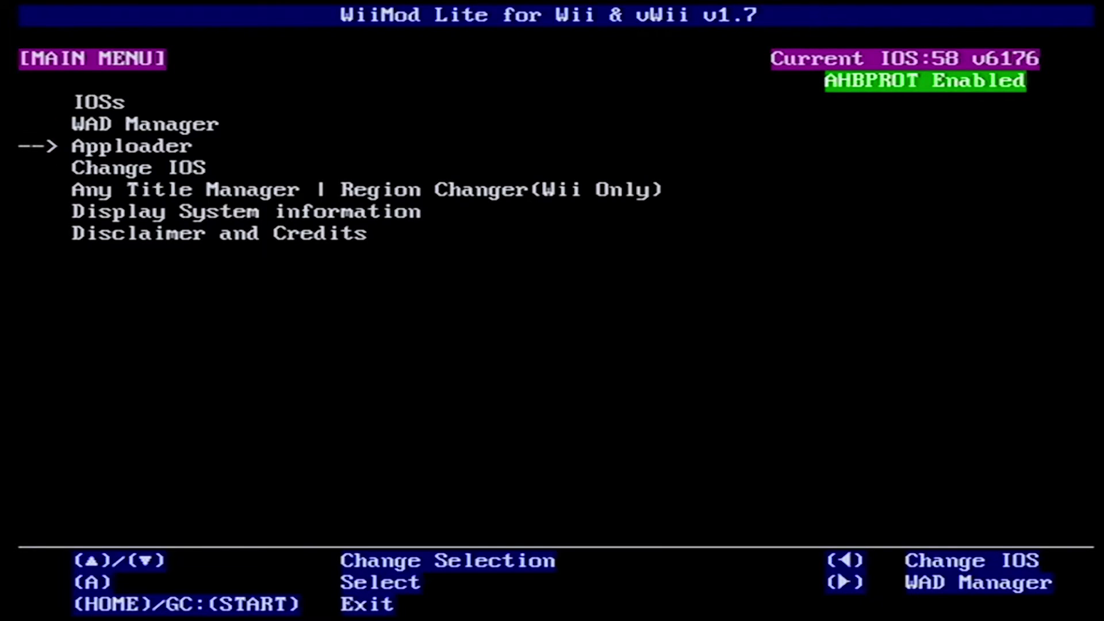
In WiiMod Lite's WAD Manager, browse the wads folder on the Wii SD Slot source, go back to the main menu and exit
key(Return)
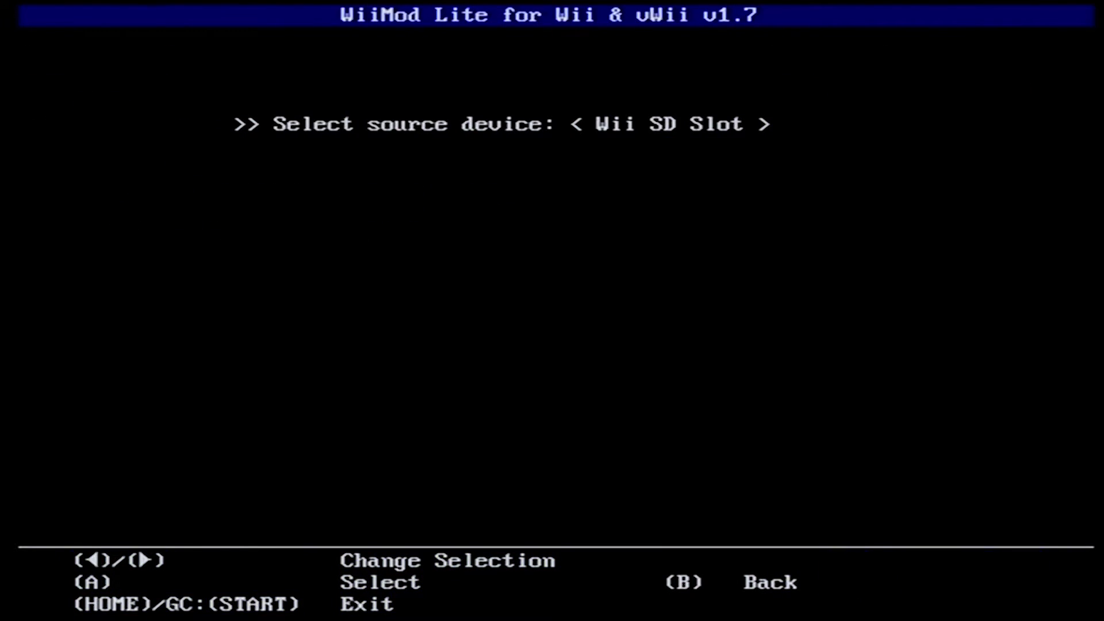
key(Right)
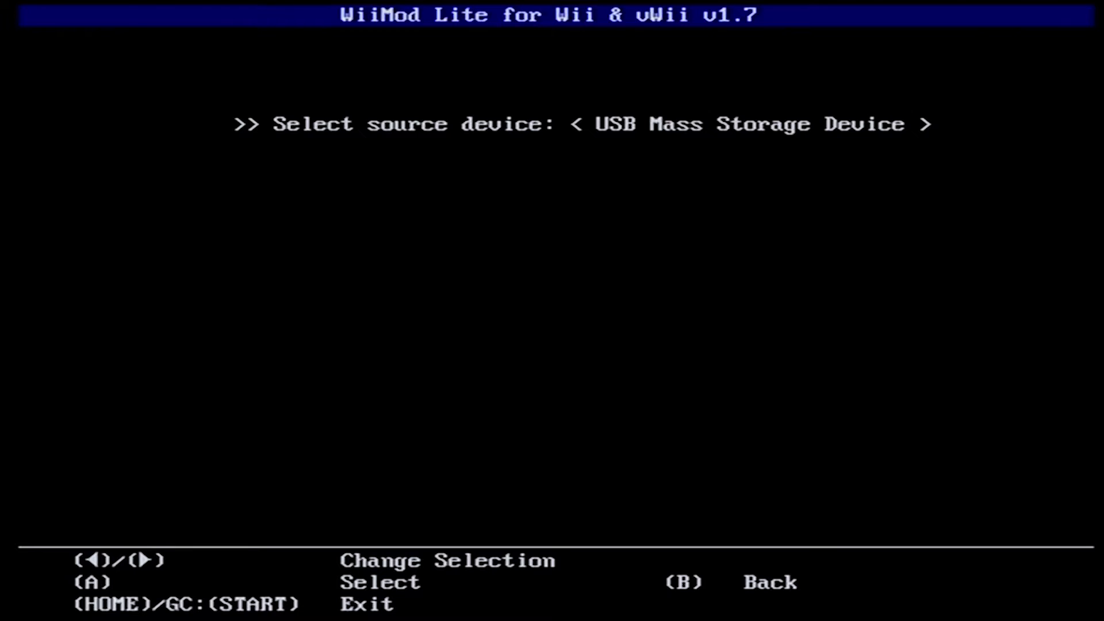
key(Left)
key(Return)
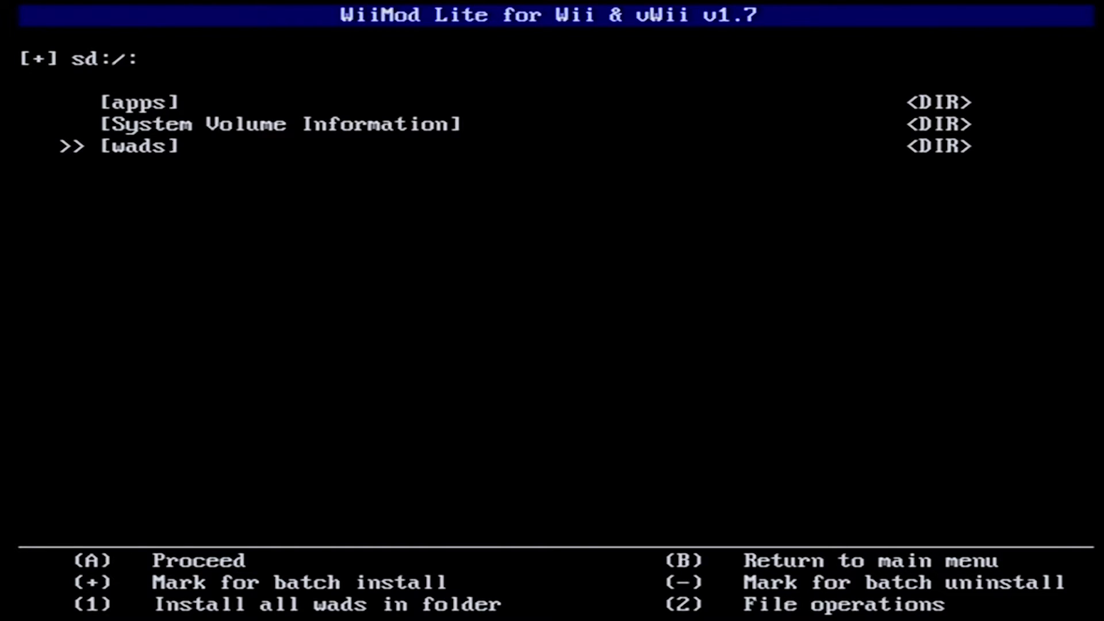
key(Return)
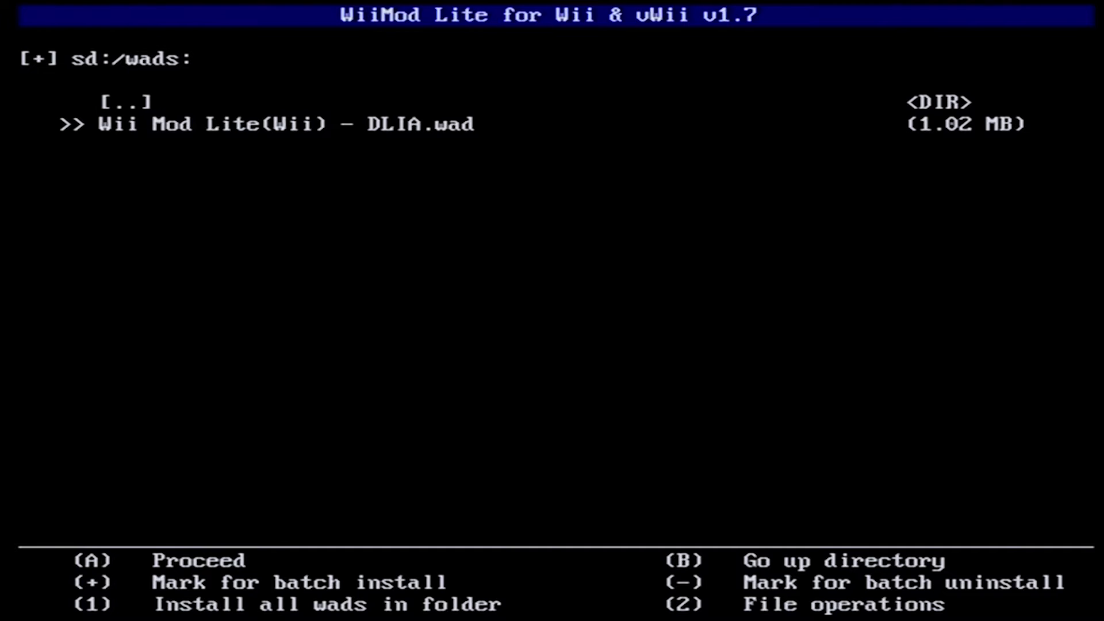
key(Return)
key(Escape)
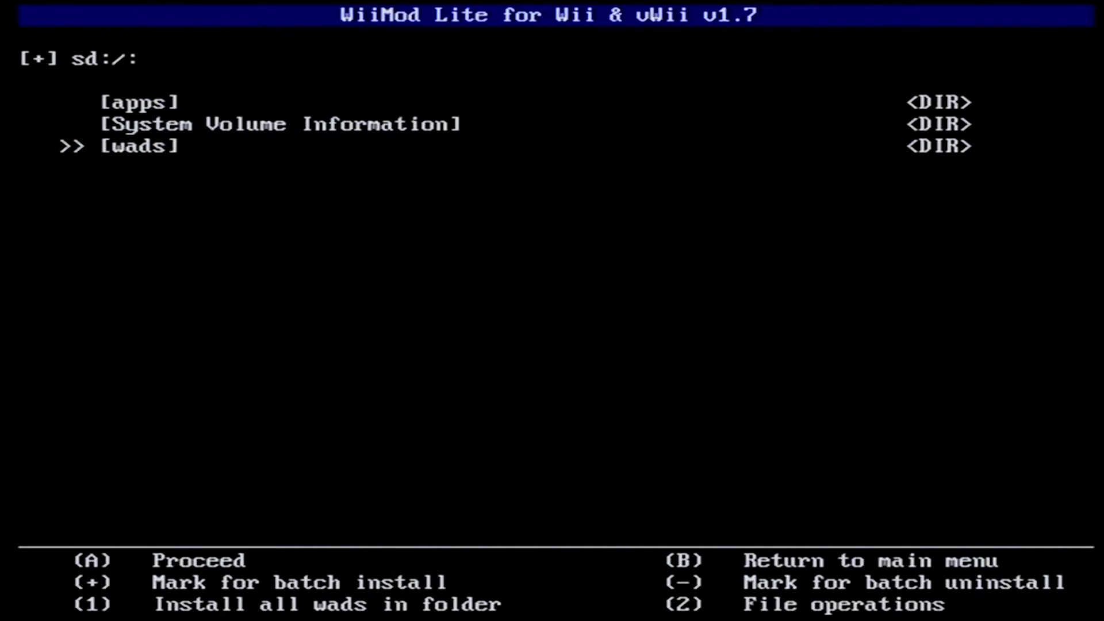
key(Escape)
key(Home)
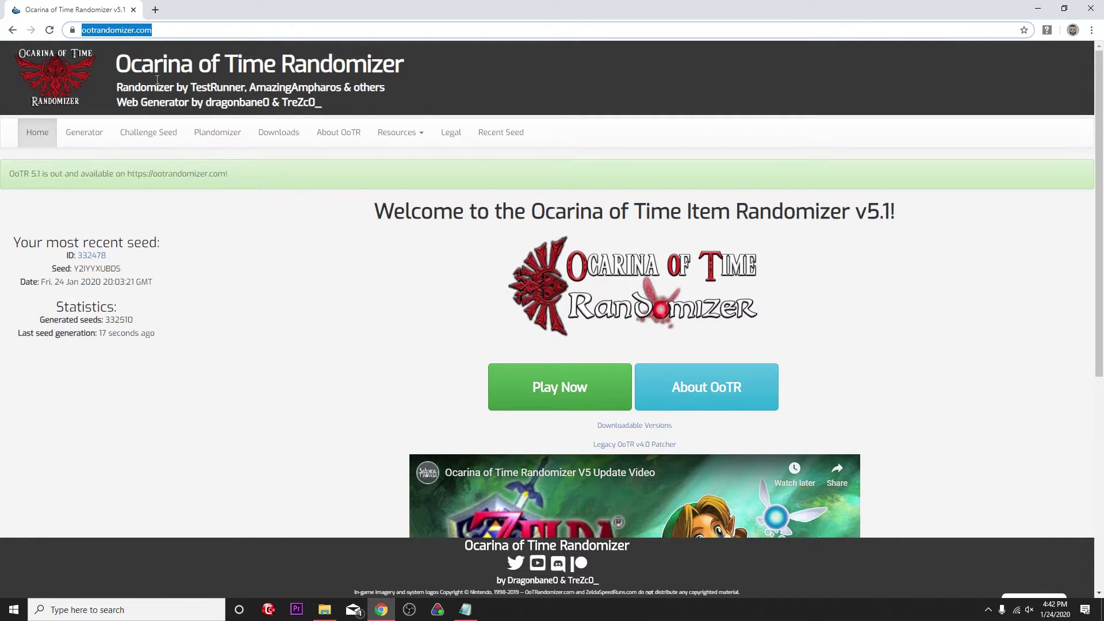
Switch to ootrandomizer.com in the browser and open the seed generator's Main Rules settings
click(280, 253)
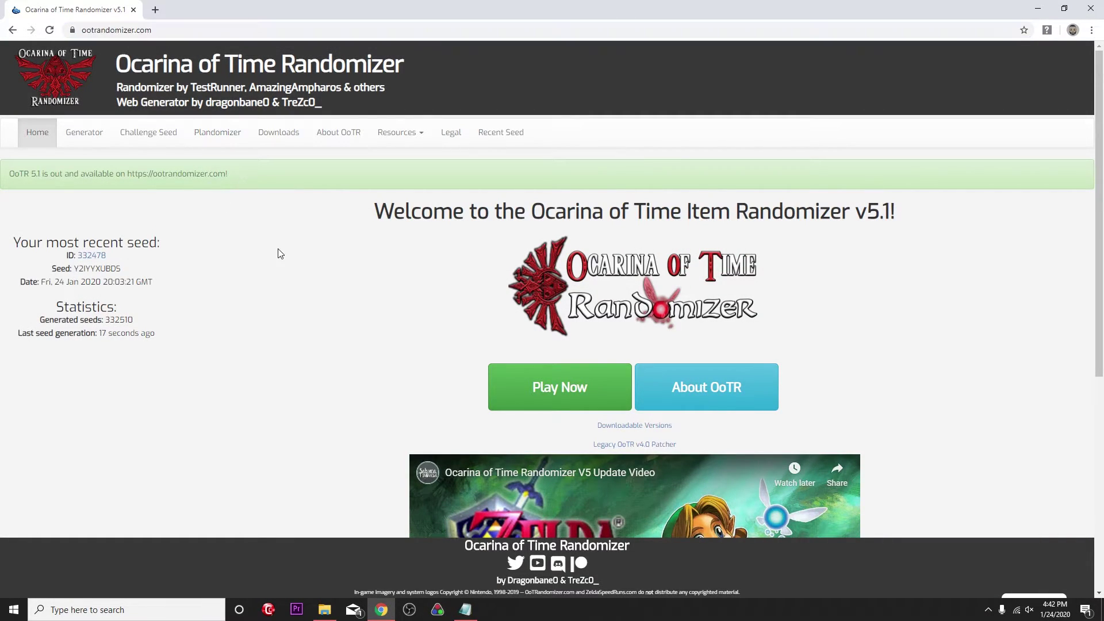
click(548, 391)
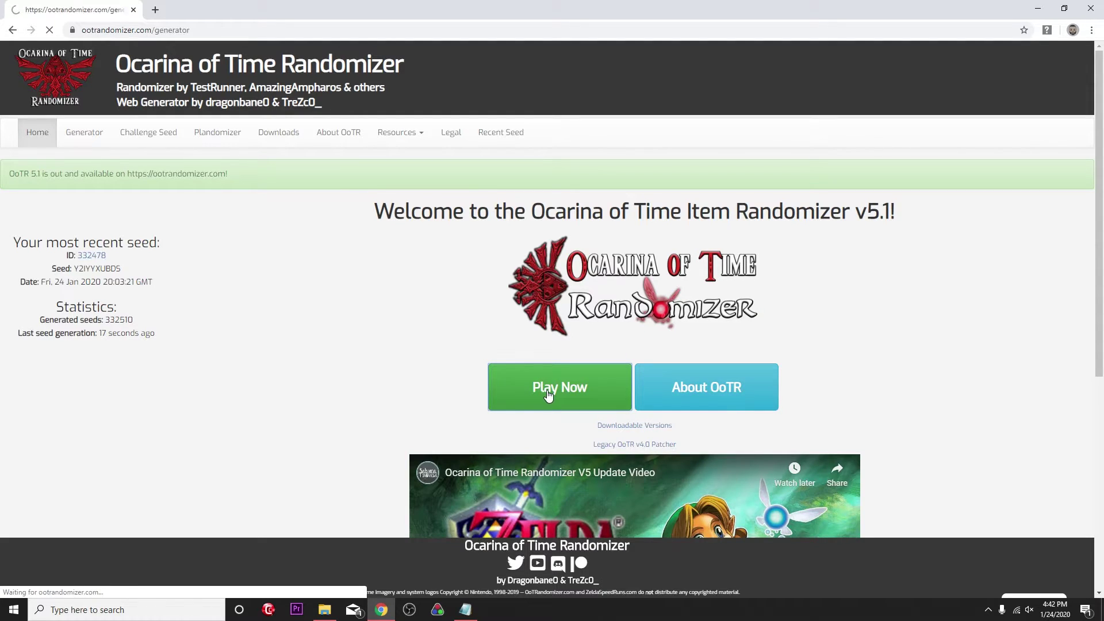
scroll(431, 310, down, 1)
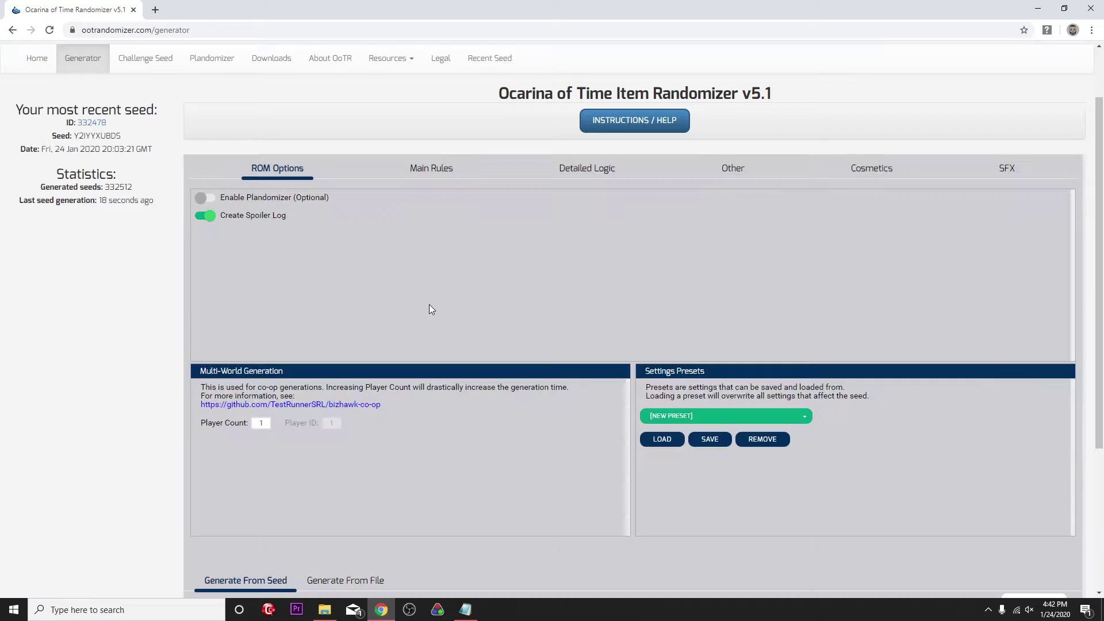
click(421, 168)
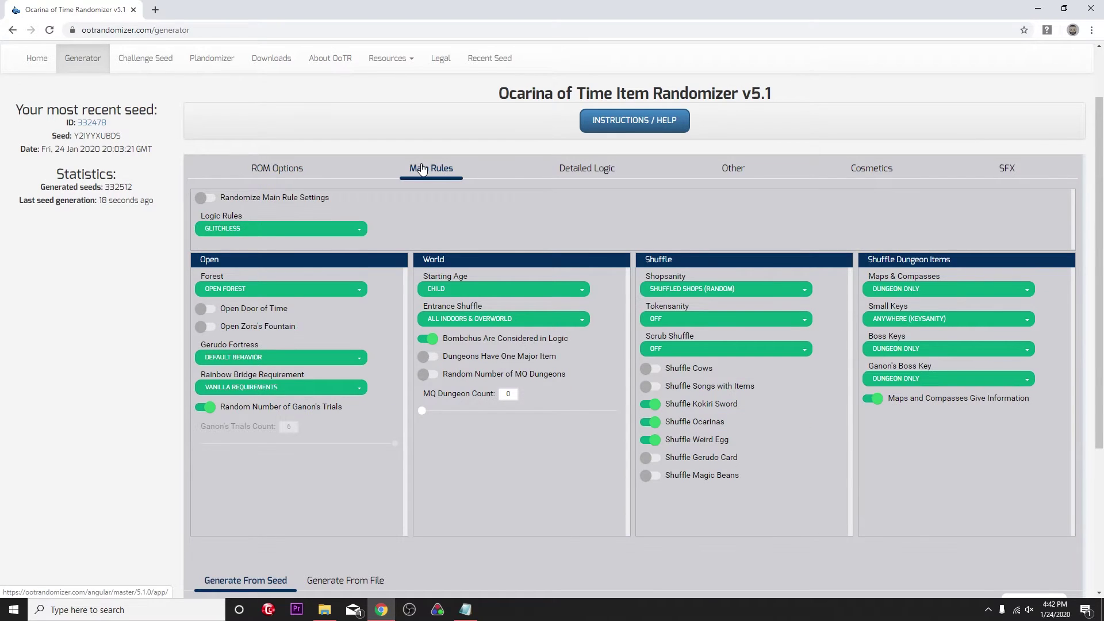
Review the Logic Rules, Rainbow Bridge Requirement and Entrance Shuffle options, and set the Starting Age to Random
click(292, 230)
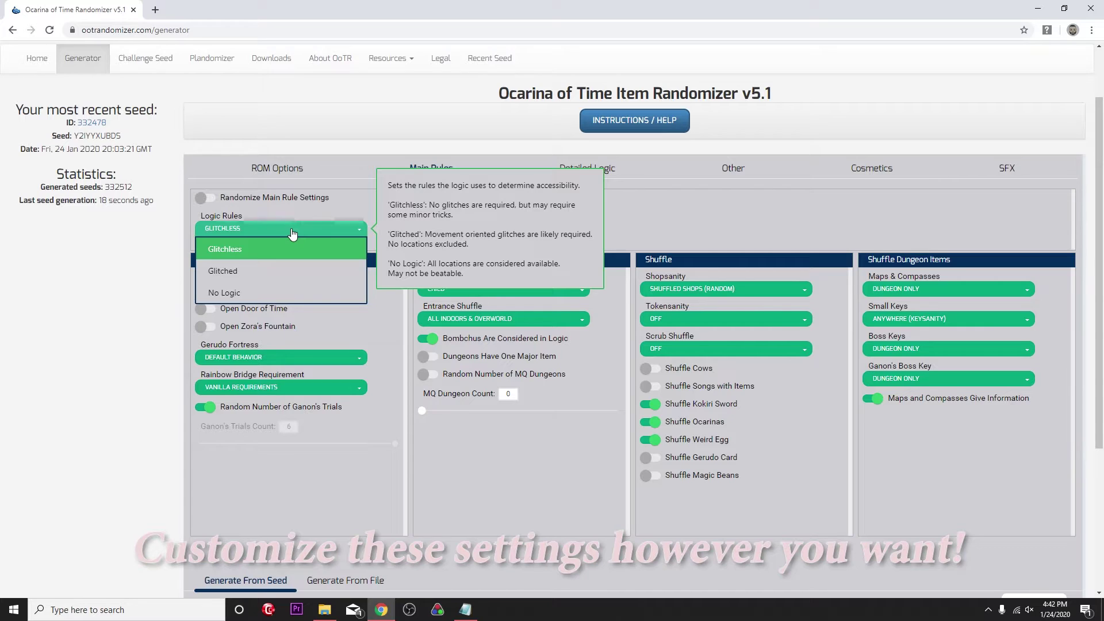
click(292, 232)
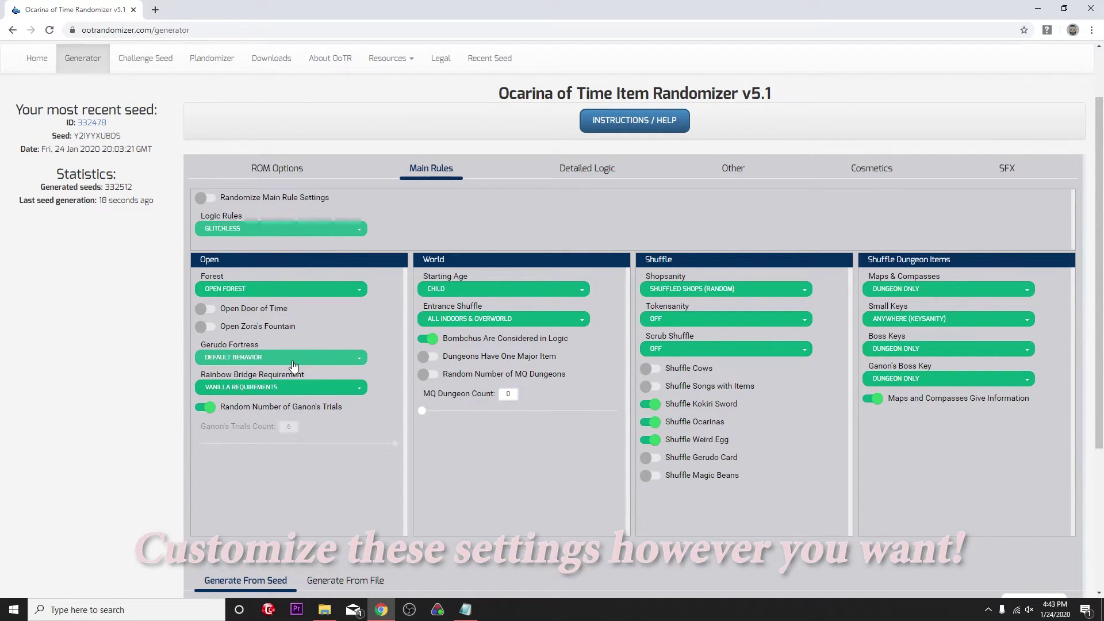
click(241, 387)
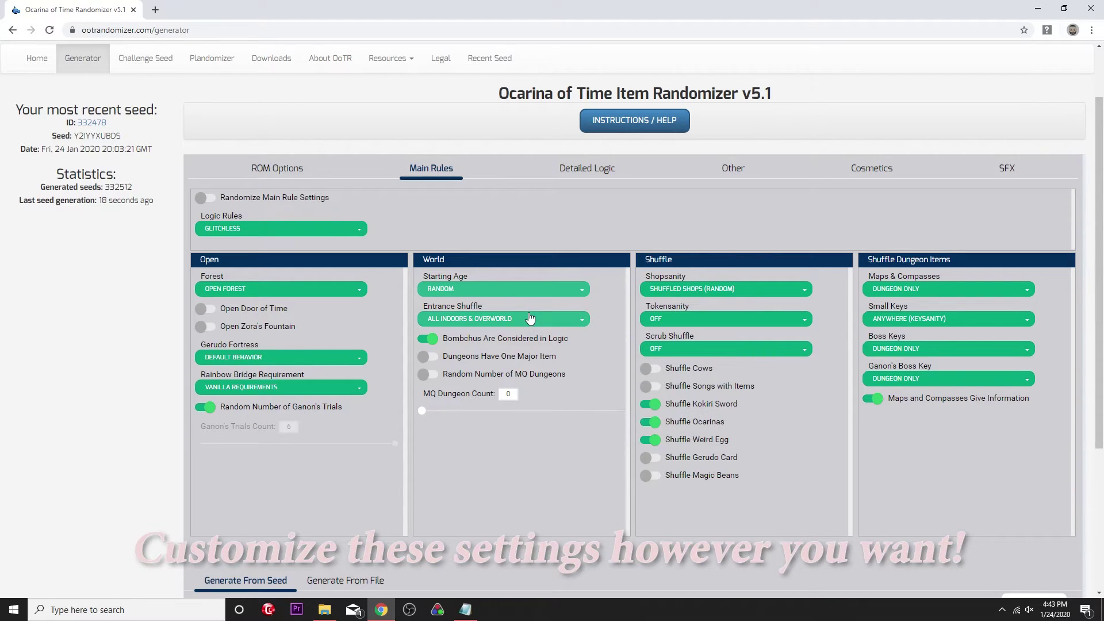
click(530, 319)
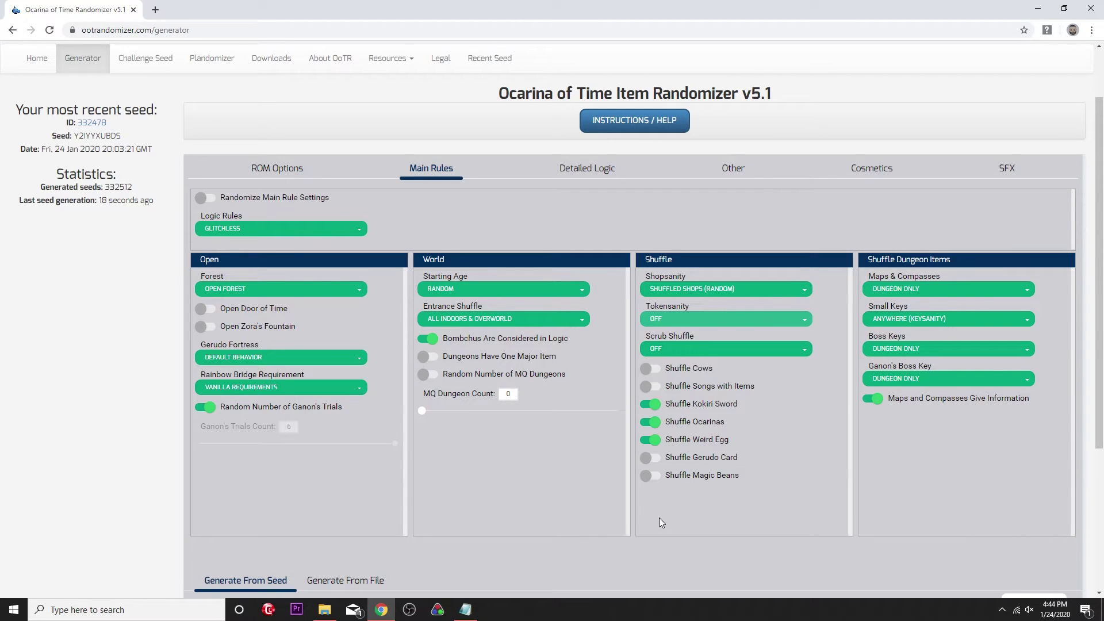
Review the Cosmetics and SFX settings, including the Background Music option, and generate the randomizer seed
click(872, 168)
click(278, 313)
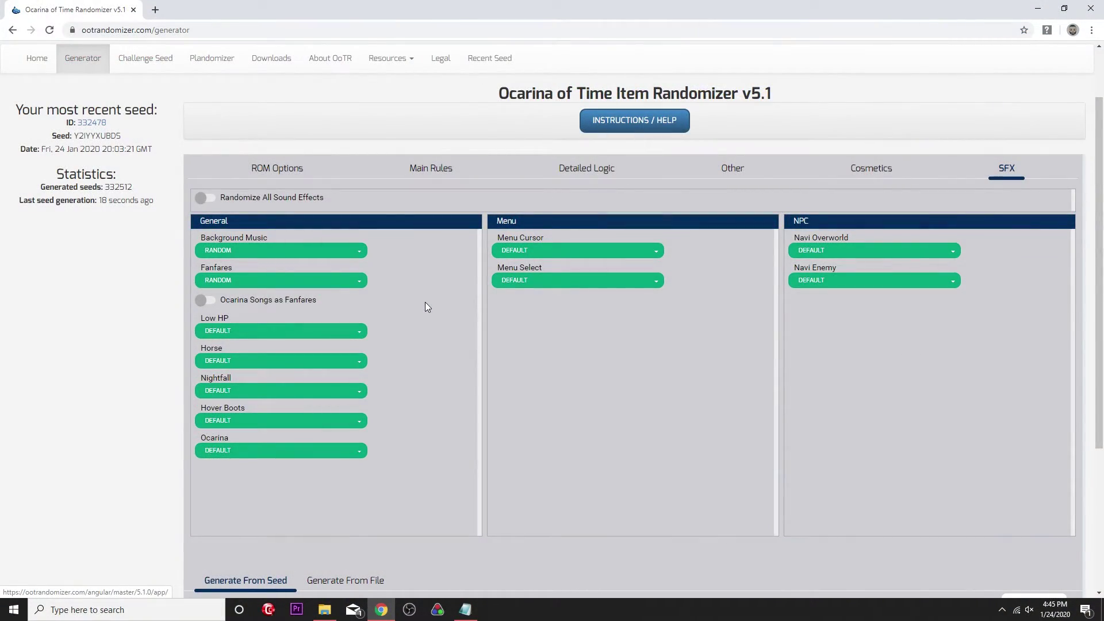
click(291, 249)
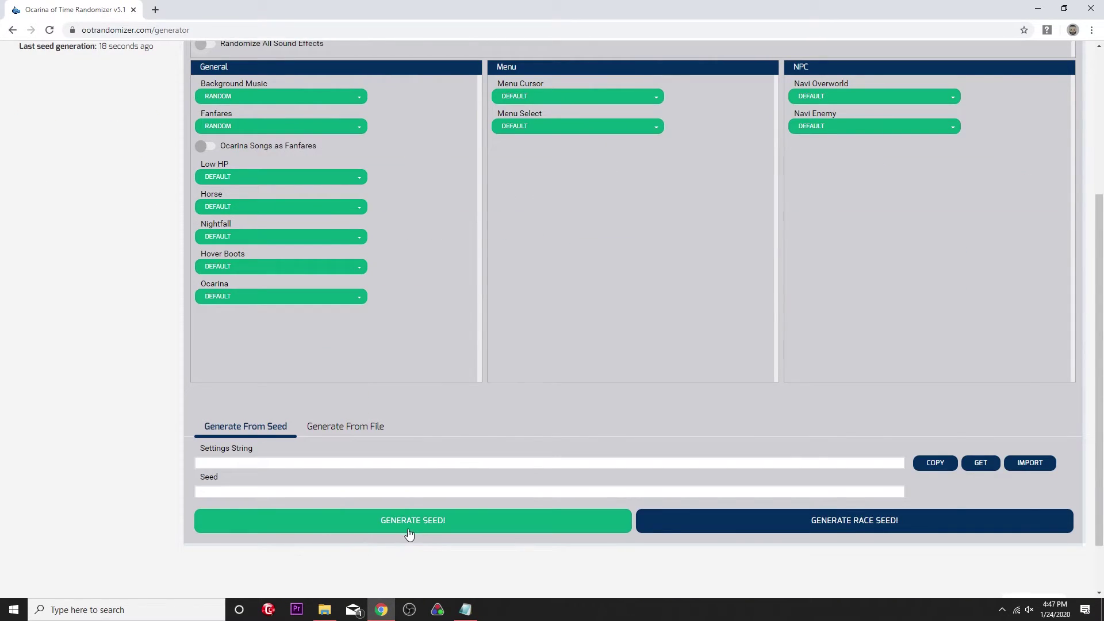
click(409, 533)
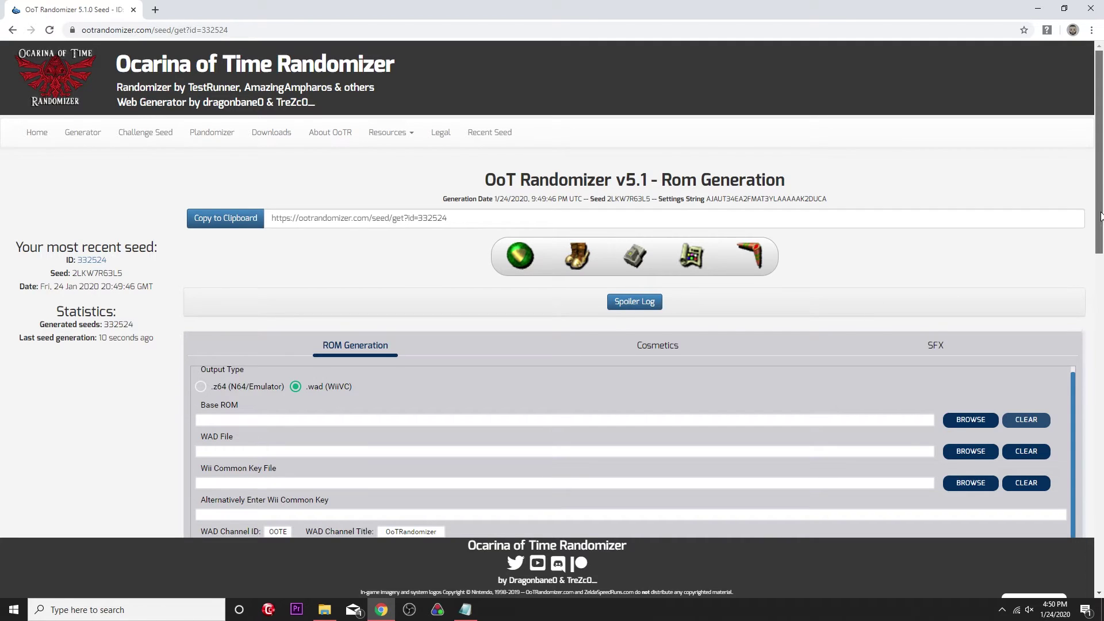
Load Legend of Zelda, The - Ocarina of Time (U) (V1.0).z64 as the Base ROM for the .wad (WiiVC) output
scroll(1103, 216, down, 2)
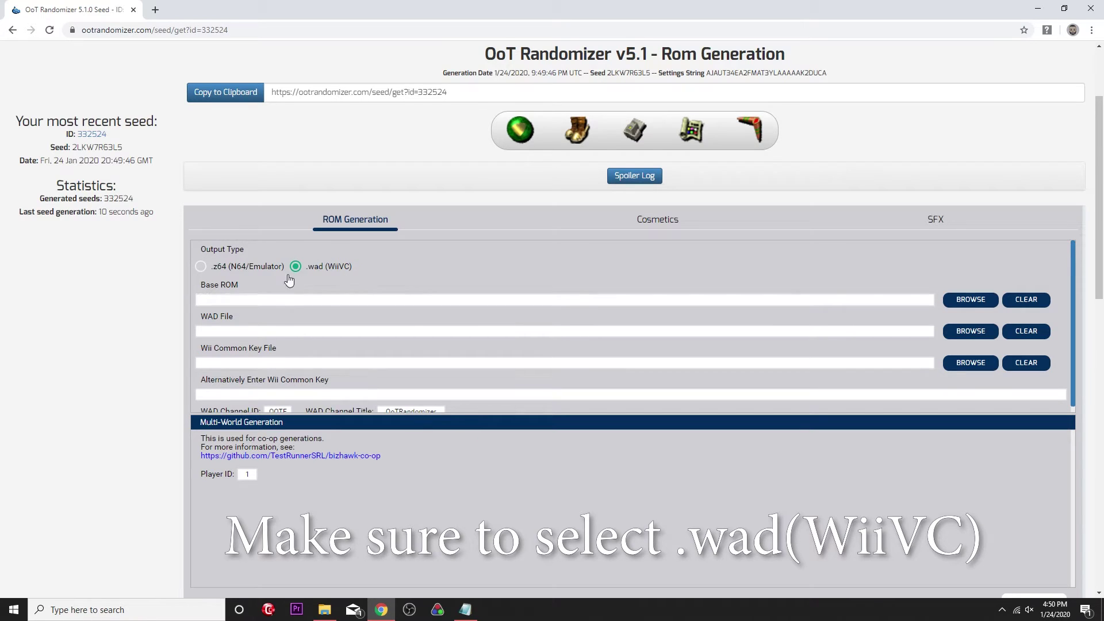
click(984, 308)
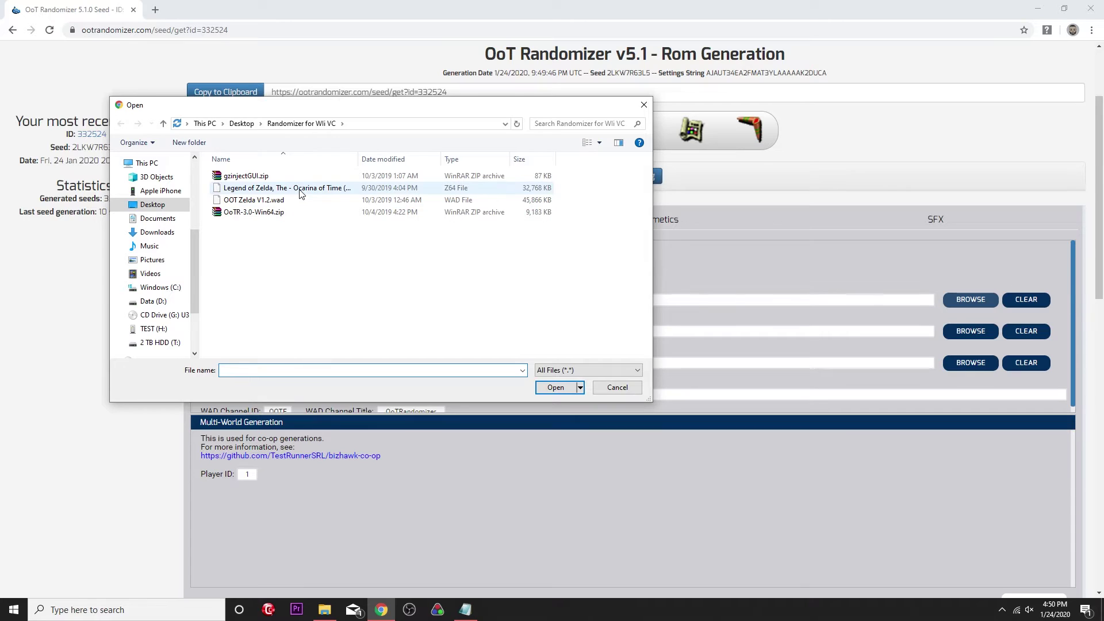
click(300, 189)
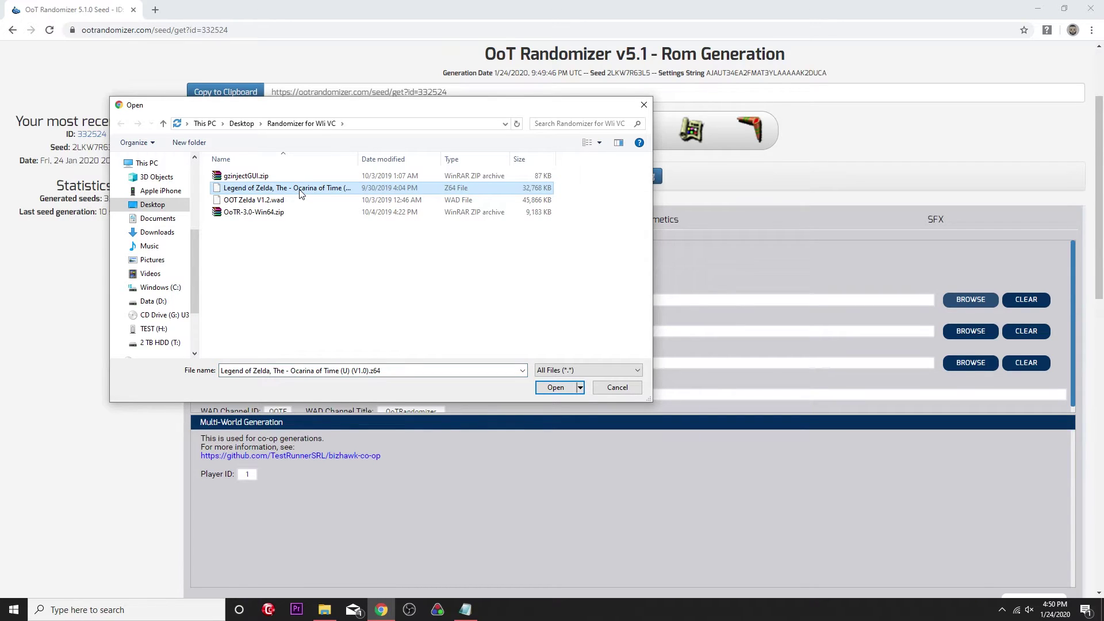
click(554, 388)
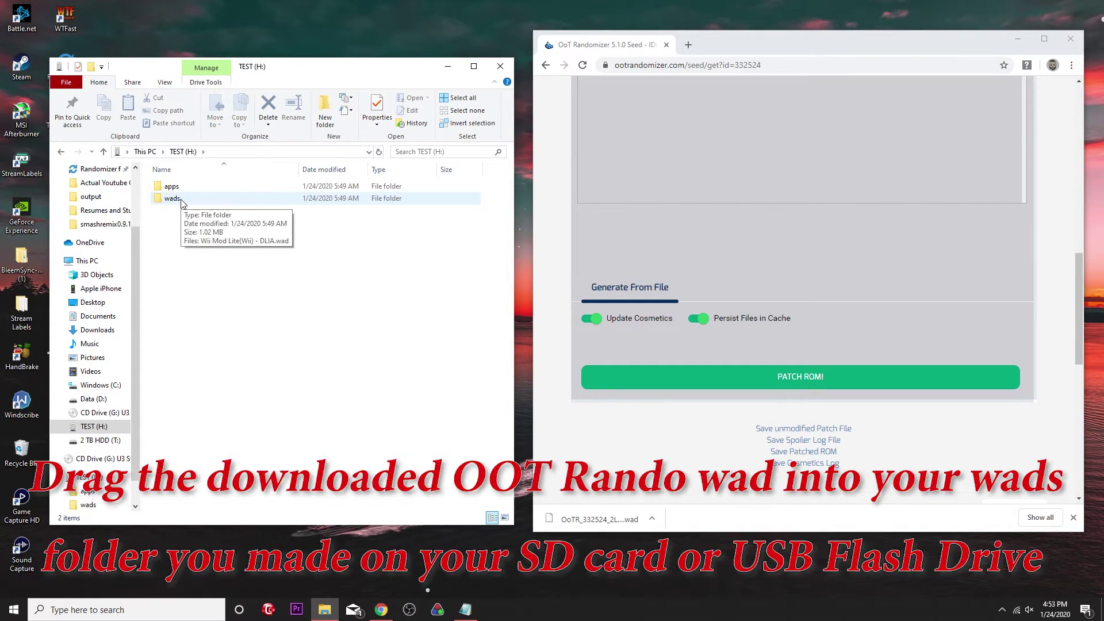
Copy the downloaded OoTR_332524_2LKW7R63L5.wad into the wads folder on TEST (H:) and eject the drive
double_click(172, 199)
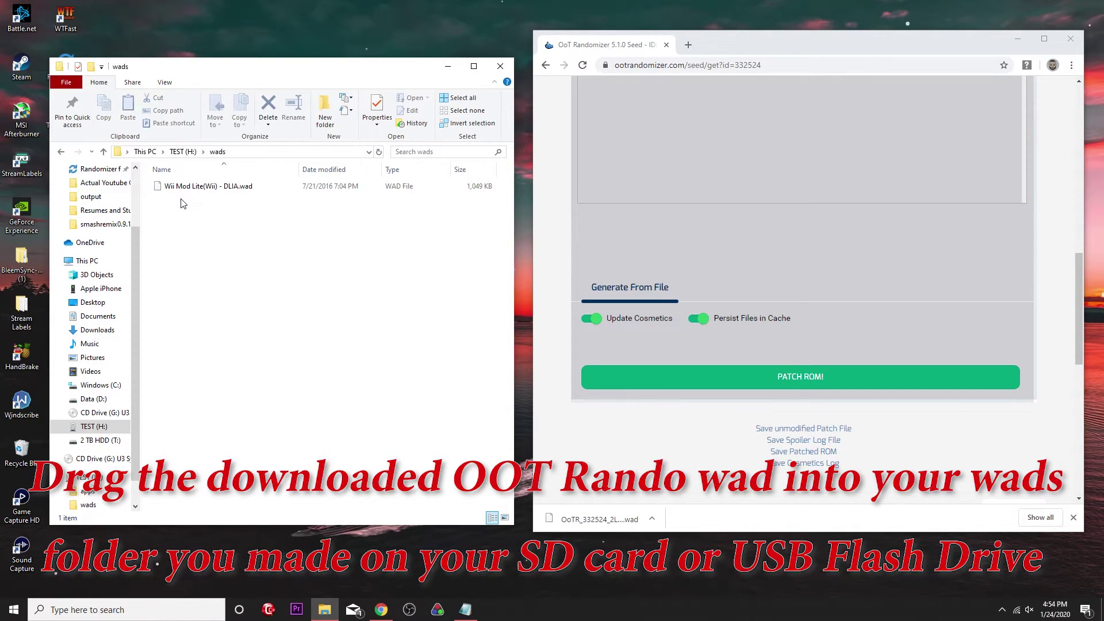
drag(605, 529, 314, 366)
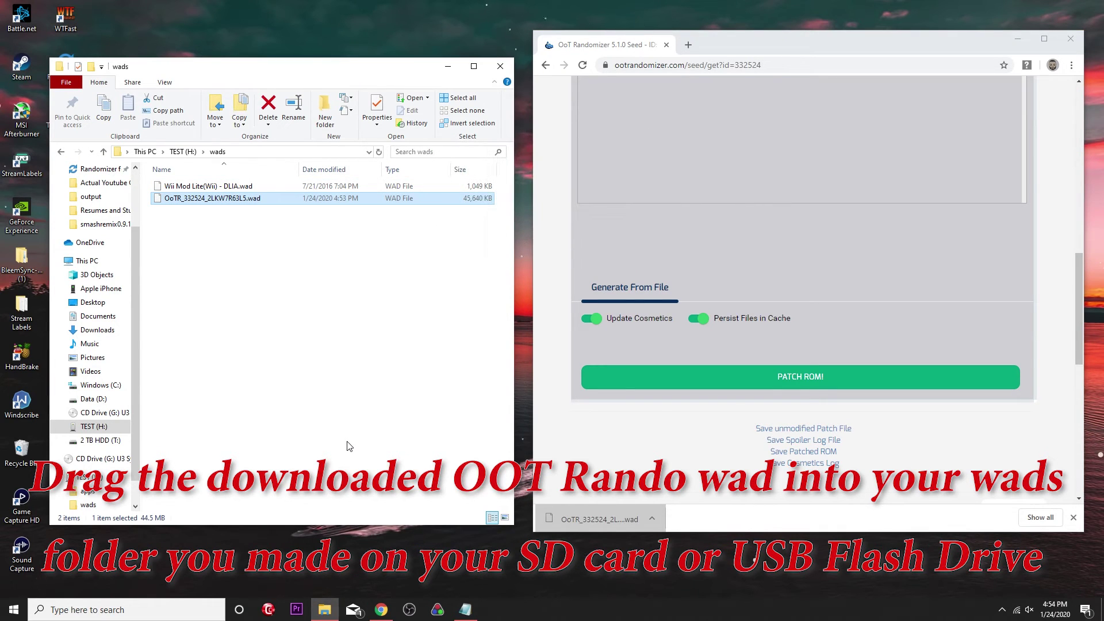
click(192, 249)
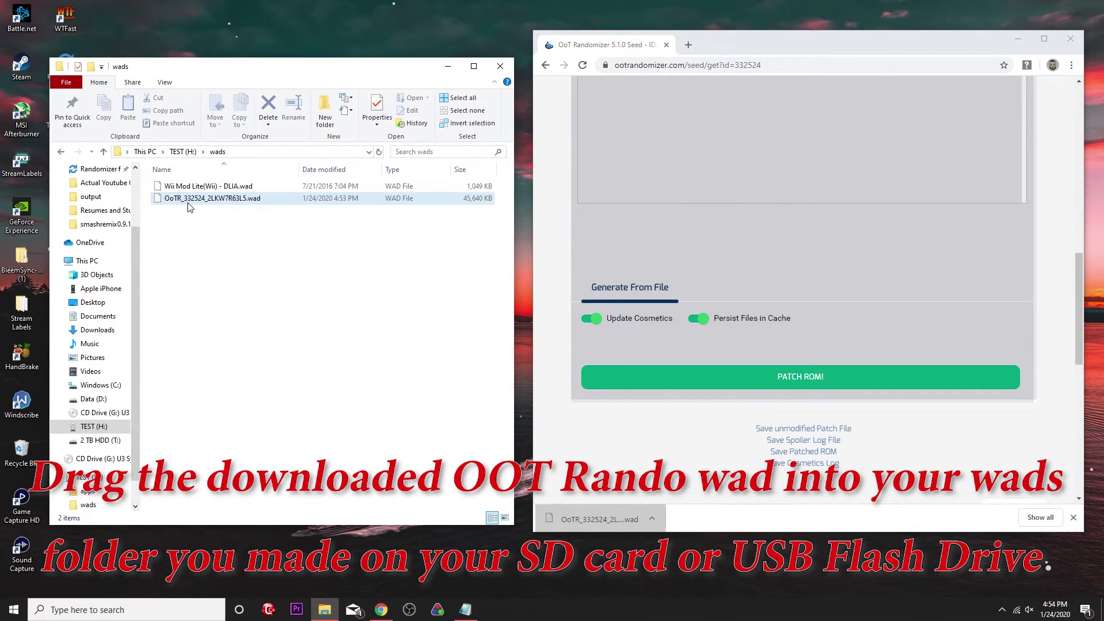
right_click(92, 426)
click(153, 342)
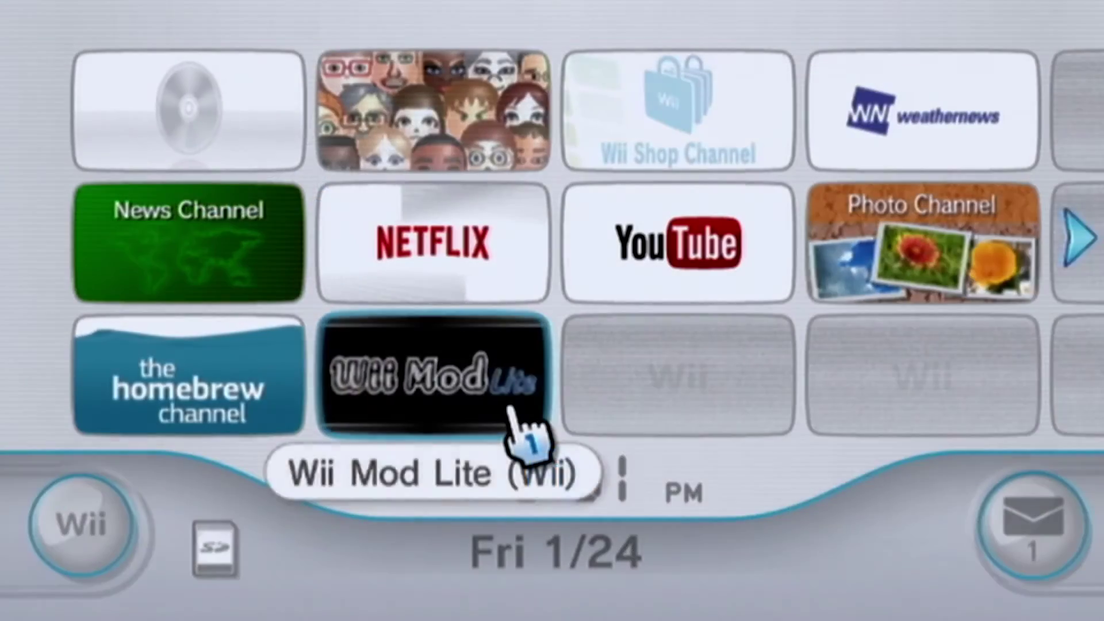
Launch Wii Mod Lite on the Wii and open the wads folder of the USB drive in the WAD Manager
click(522, 430)
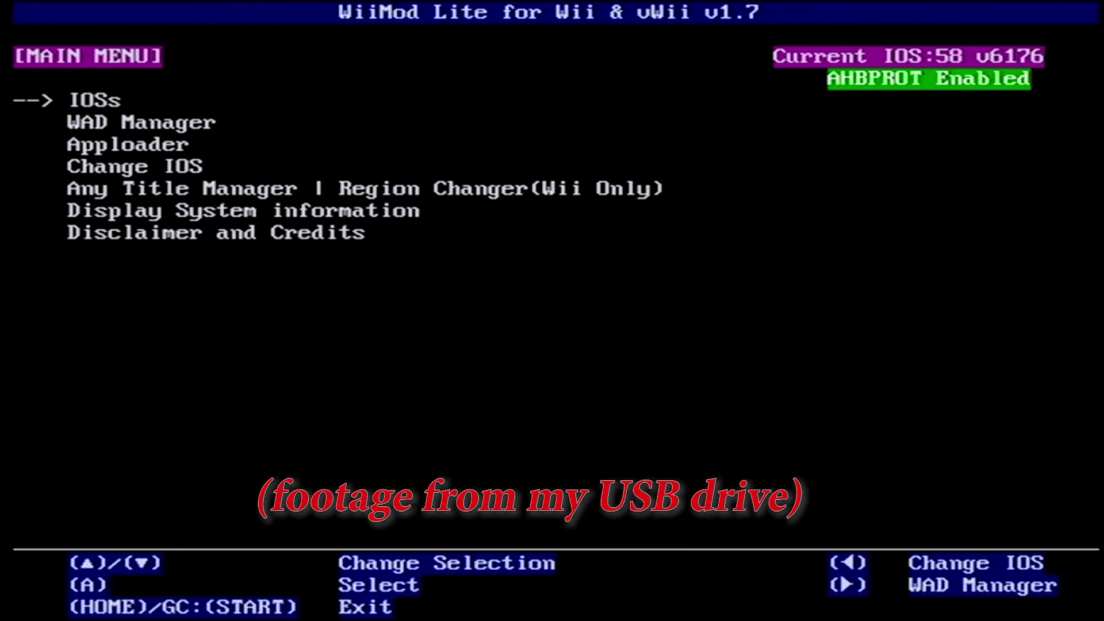
key(Return)
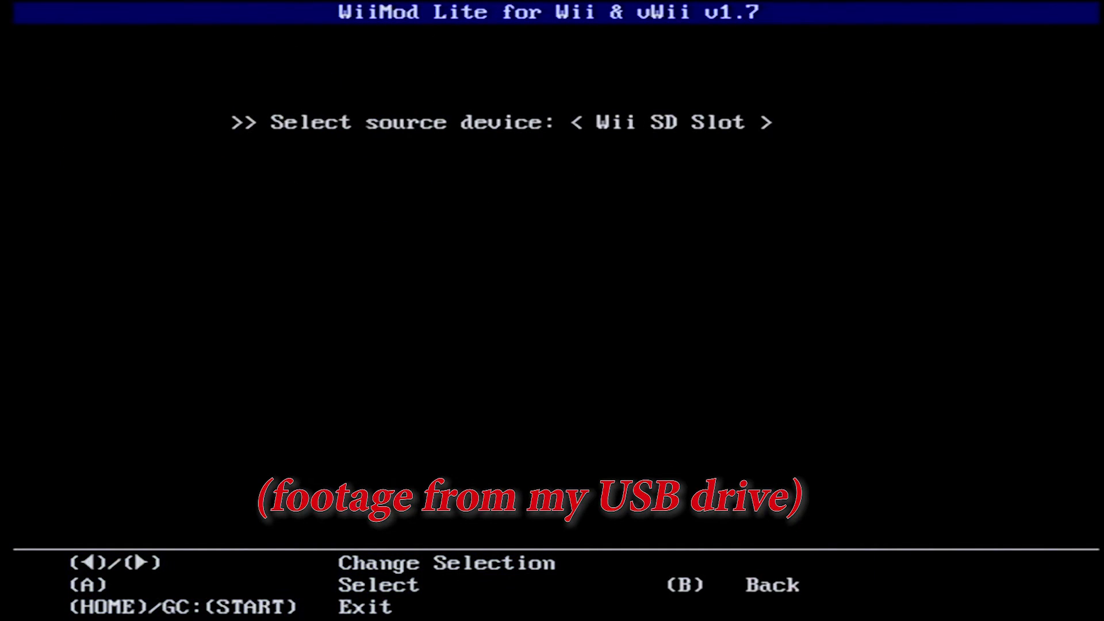
key(Right)
key(Return)
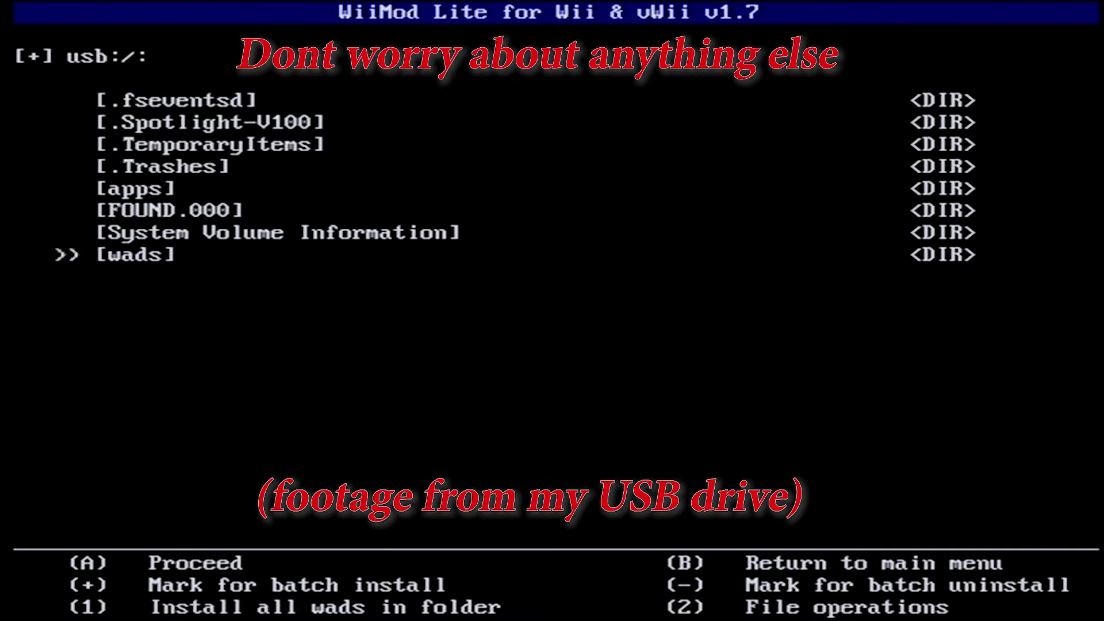
key(Return)
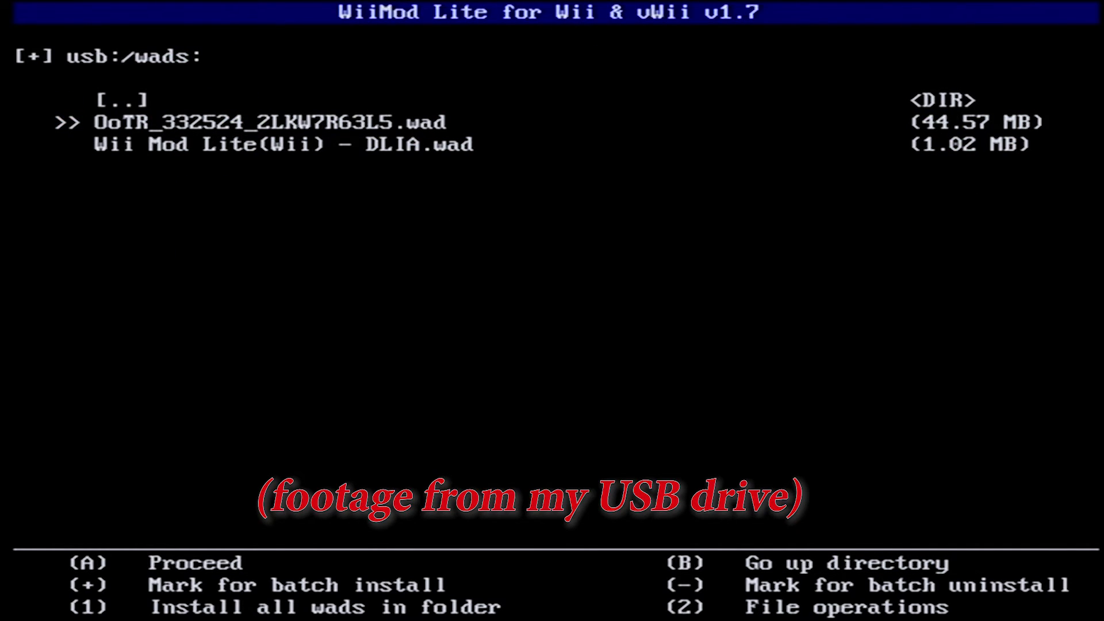
Install OoTR_332524_2LKW7R63L5.wad from the wads folder and exit to the Wii Menu
key(Return)
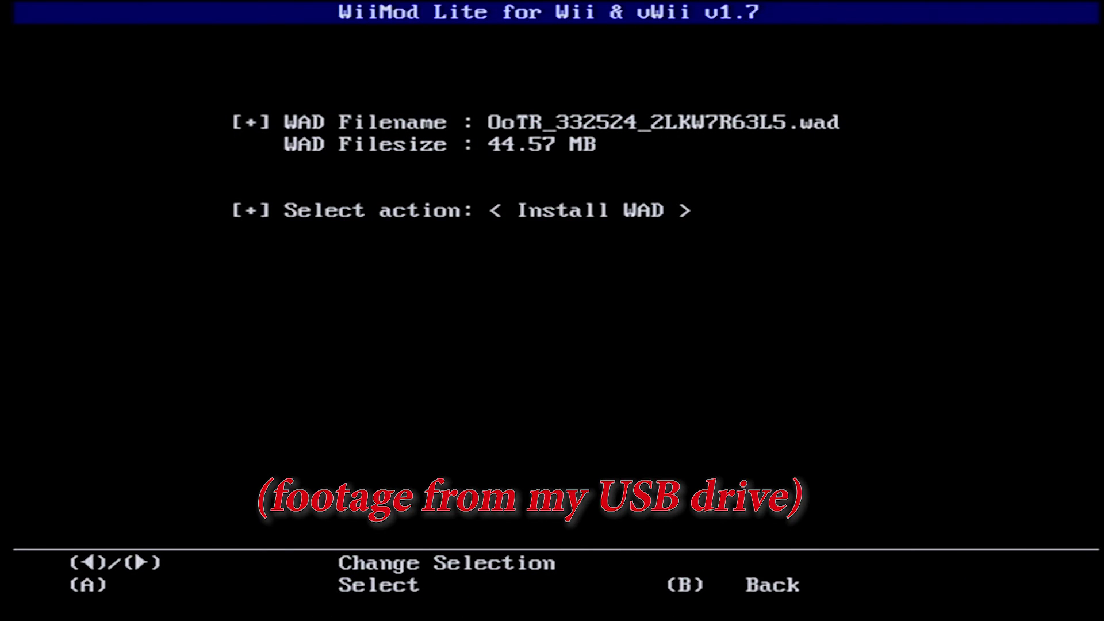
key(Return)
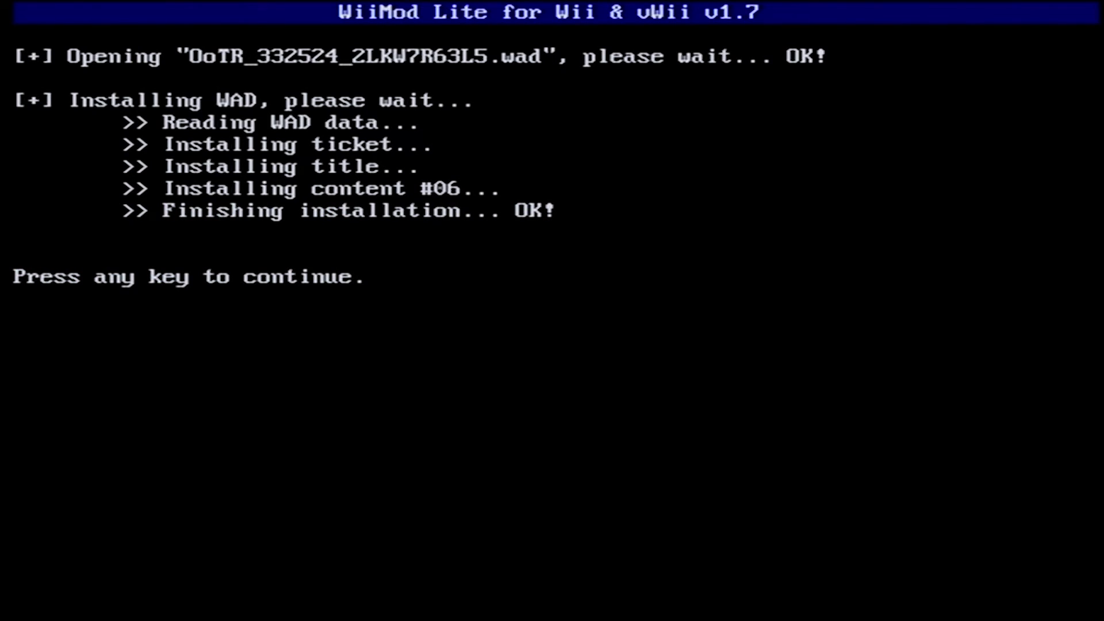
key(Return)
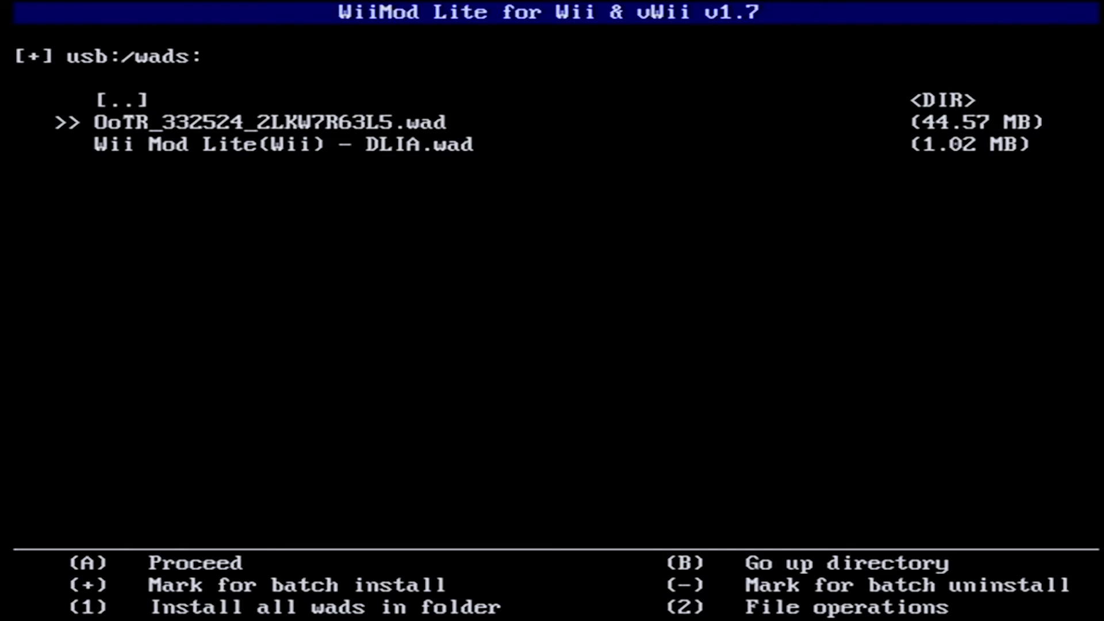
key(Escape)
key(Escape)
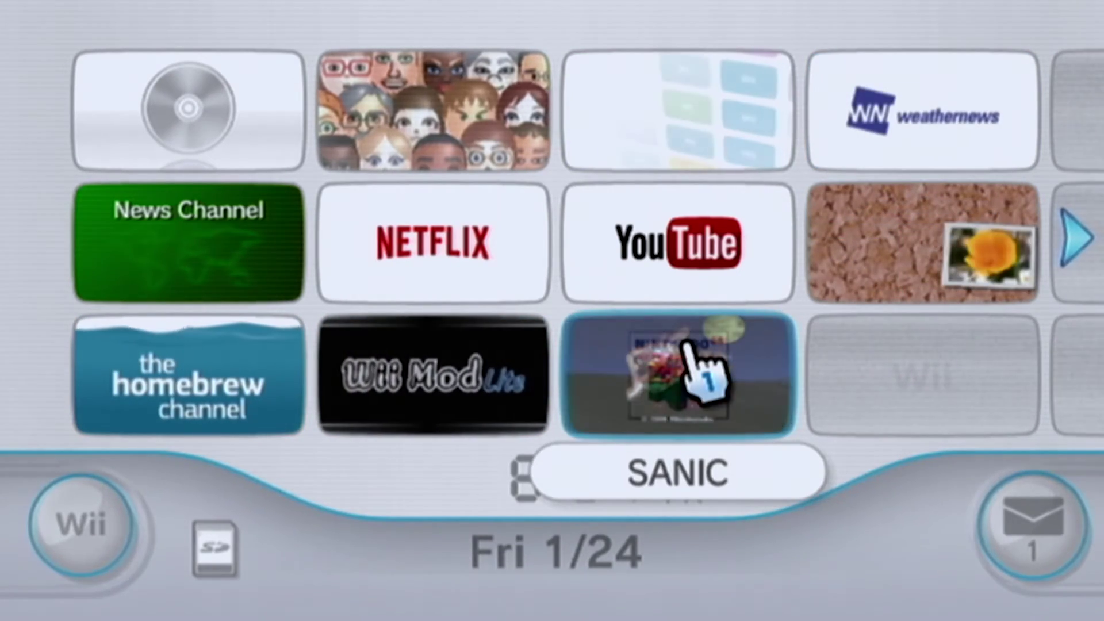
Start the newly installed Ocarina of Time channel from the Wii Menu and load File 1
click(690, 354)
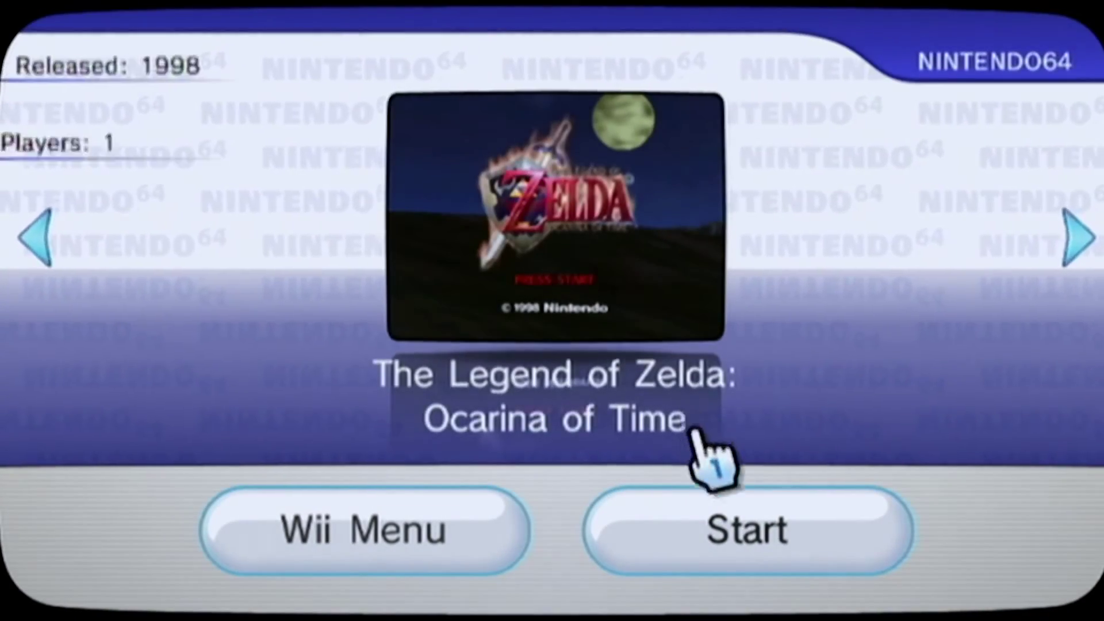
click(733, 544)
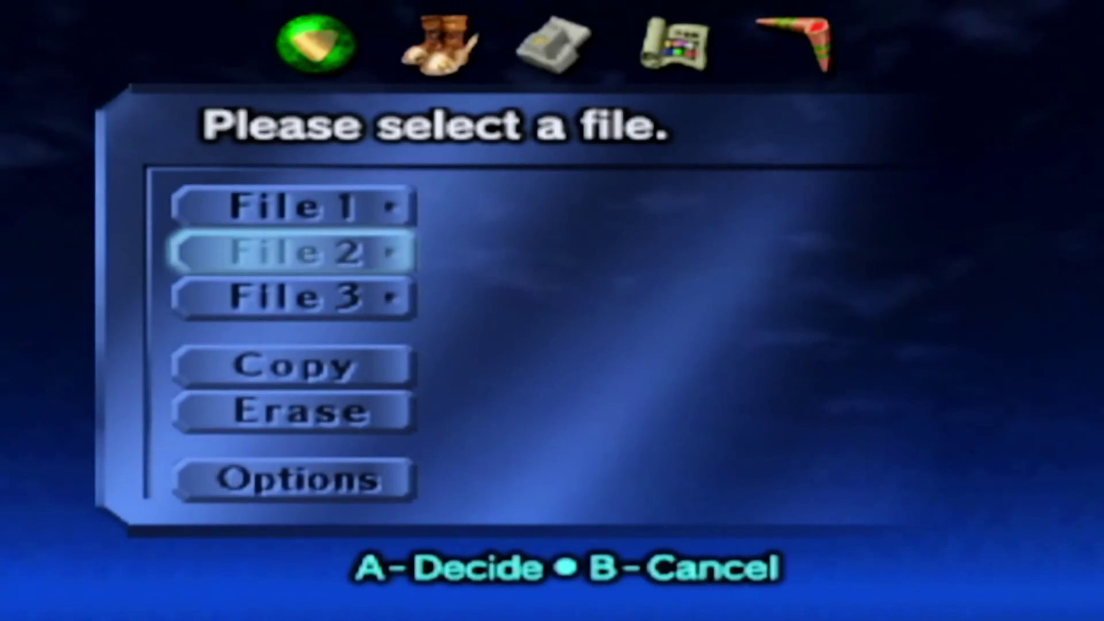
key(Up)
key(Return)
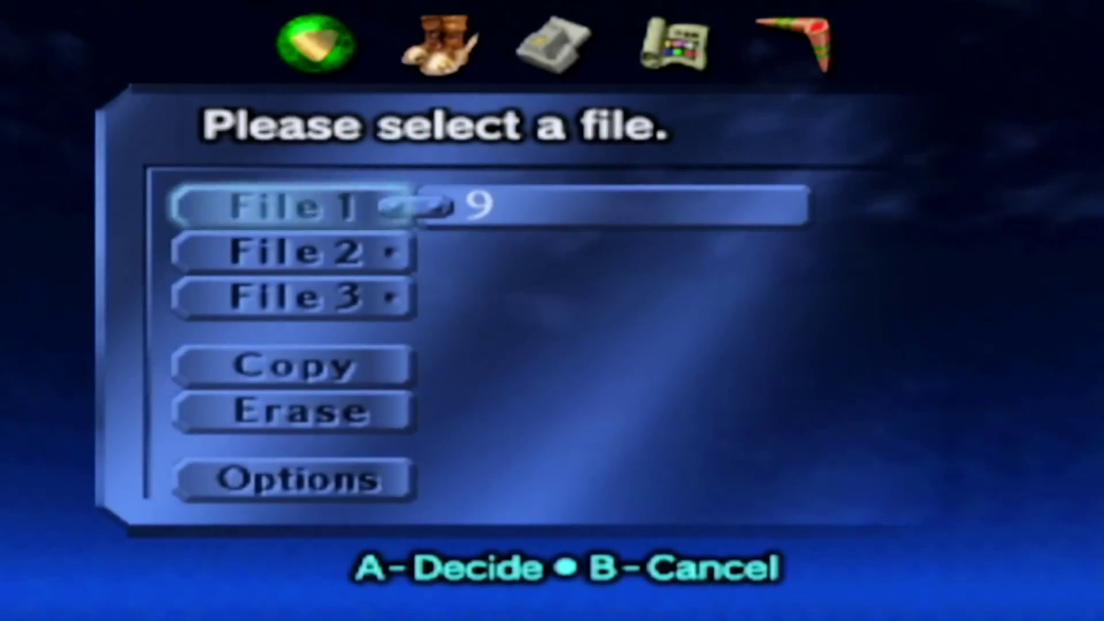
key(Return)
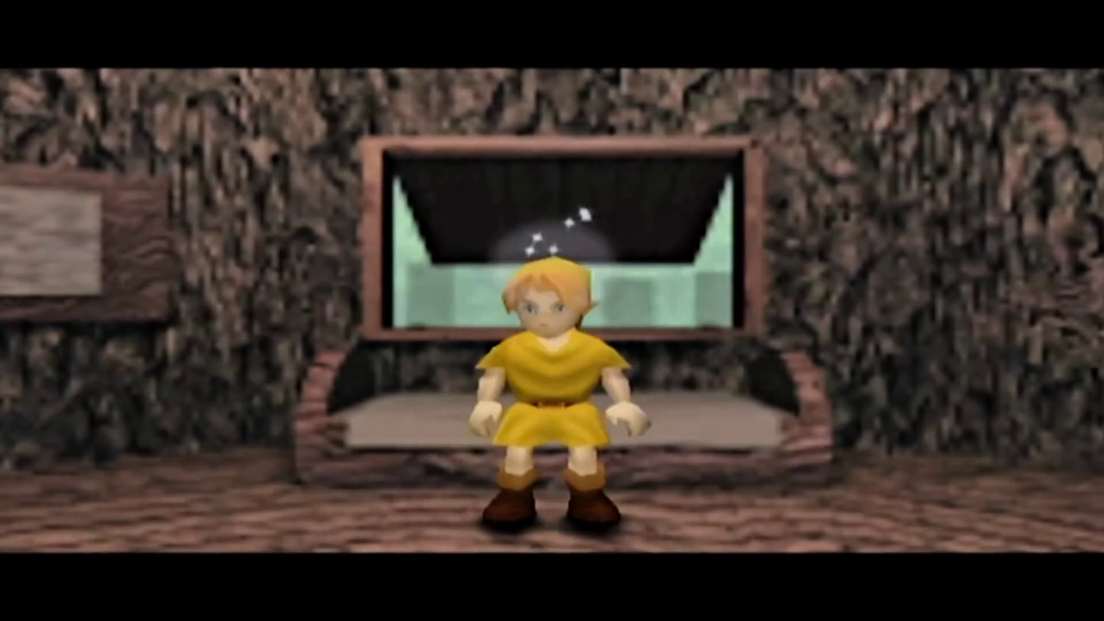
Pause the game to view the per-dungeon totals overlay, resume play and open a treasure chest
key(Left)
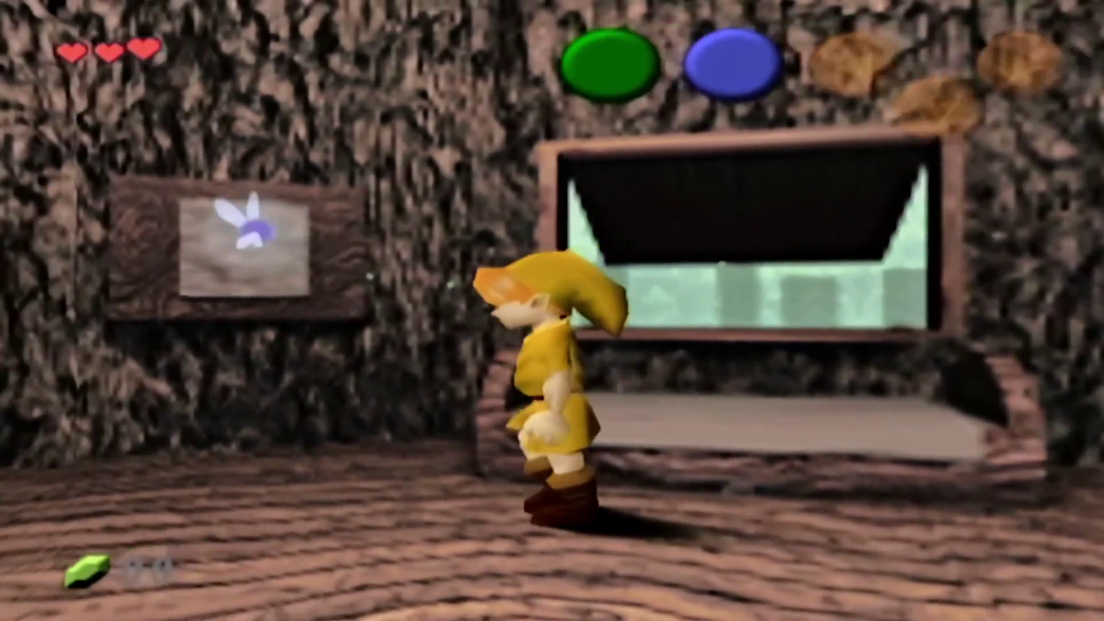
key(Return)
key(x)
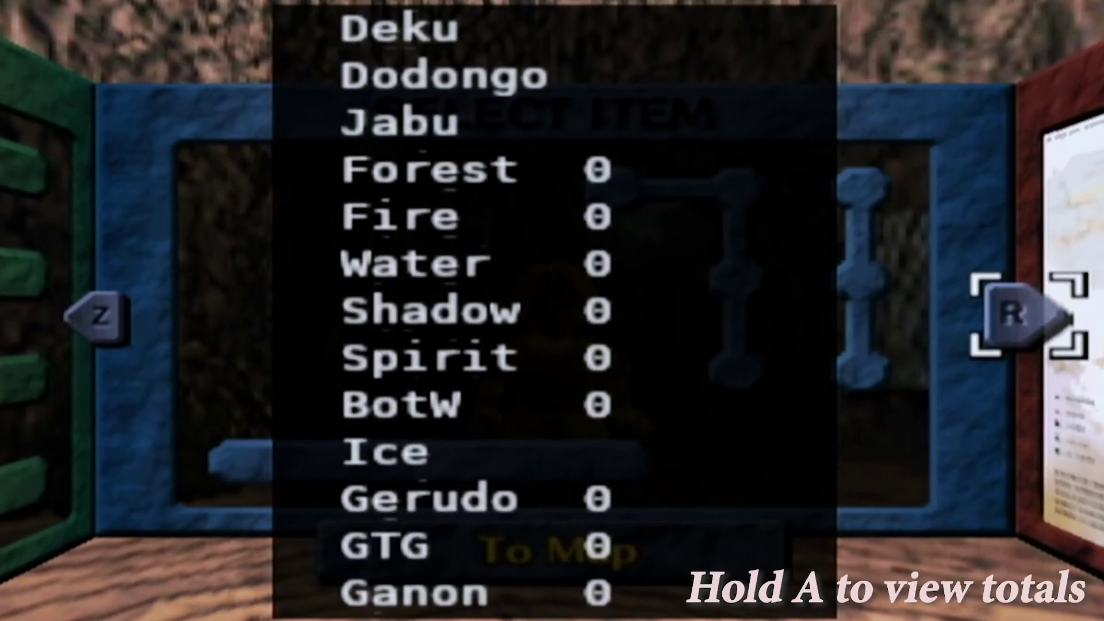
key(x)
key(Return)
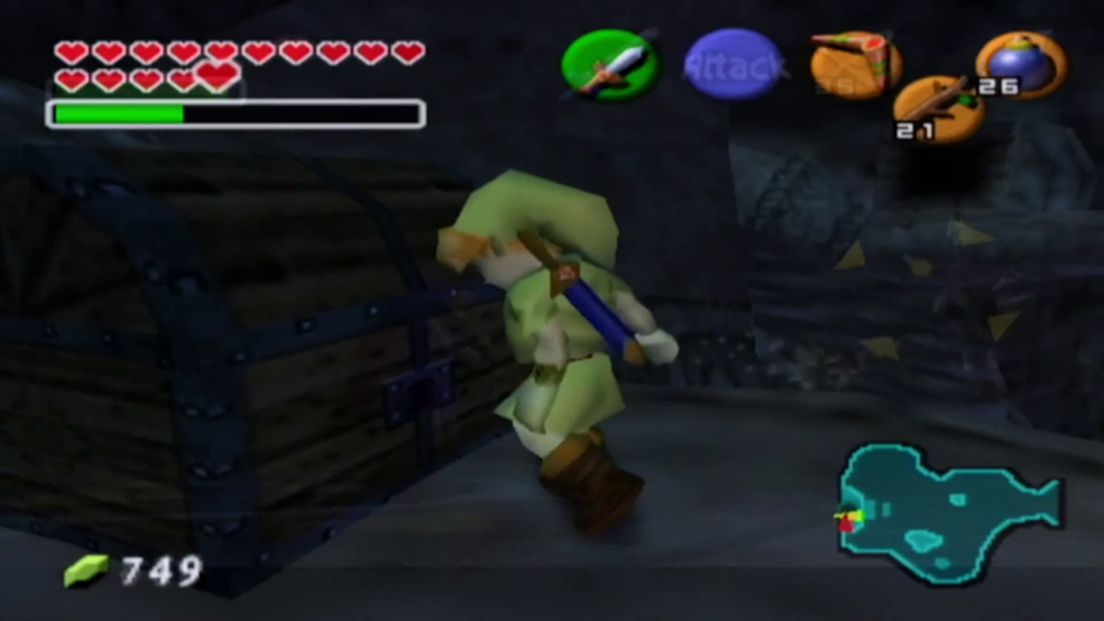
key(x)
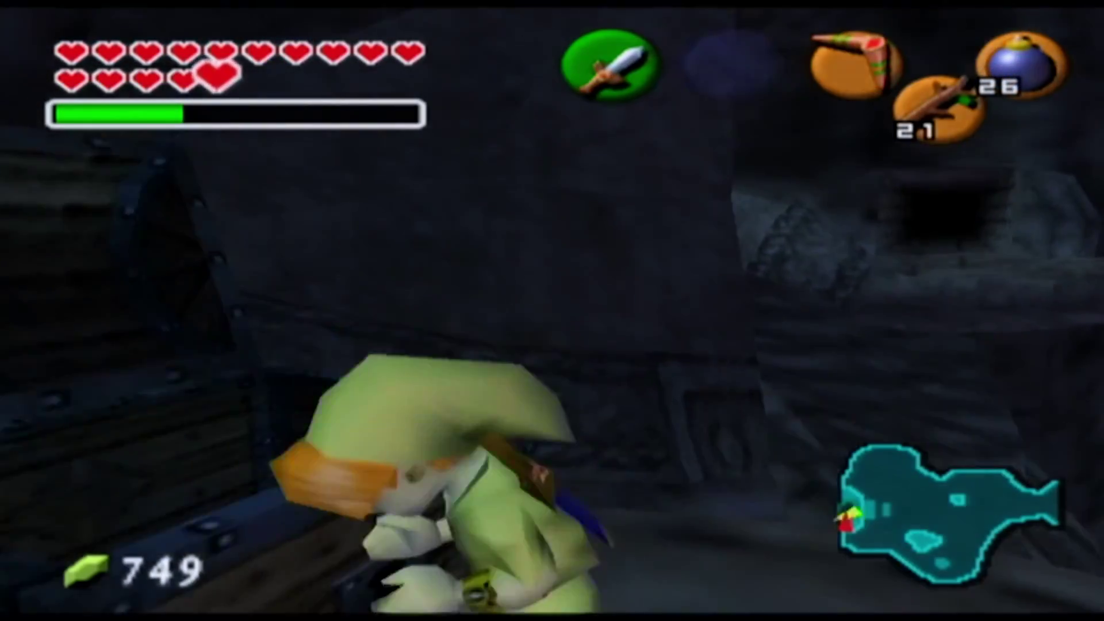